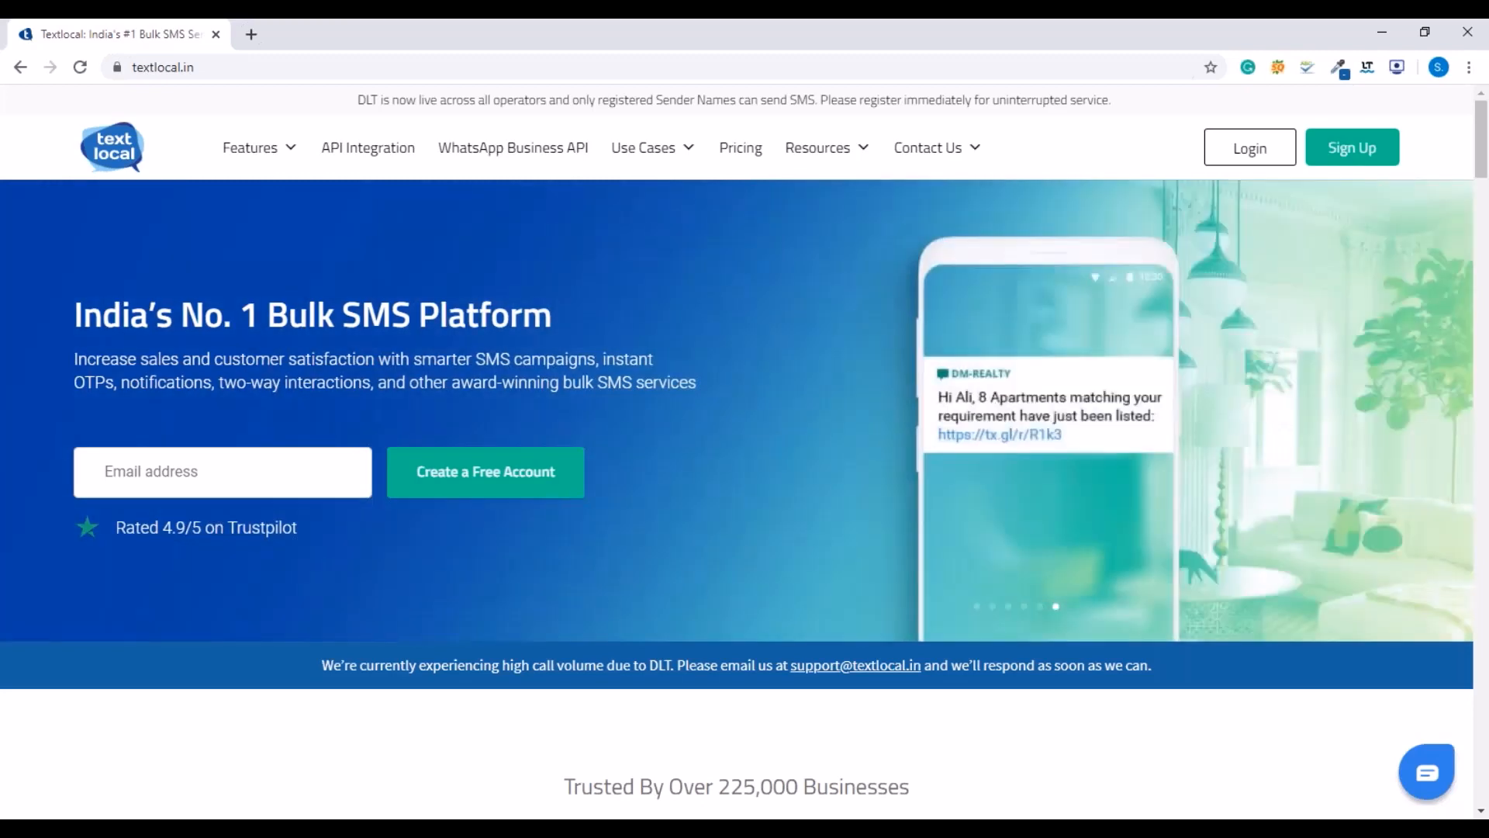
- Open the DLT Registration Process resource and go to the Step 1 – Get Unique Entity ID section
mouse_move(816, 149)
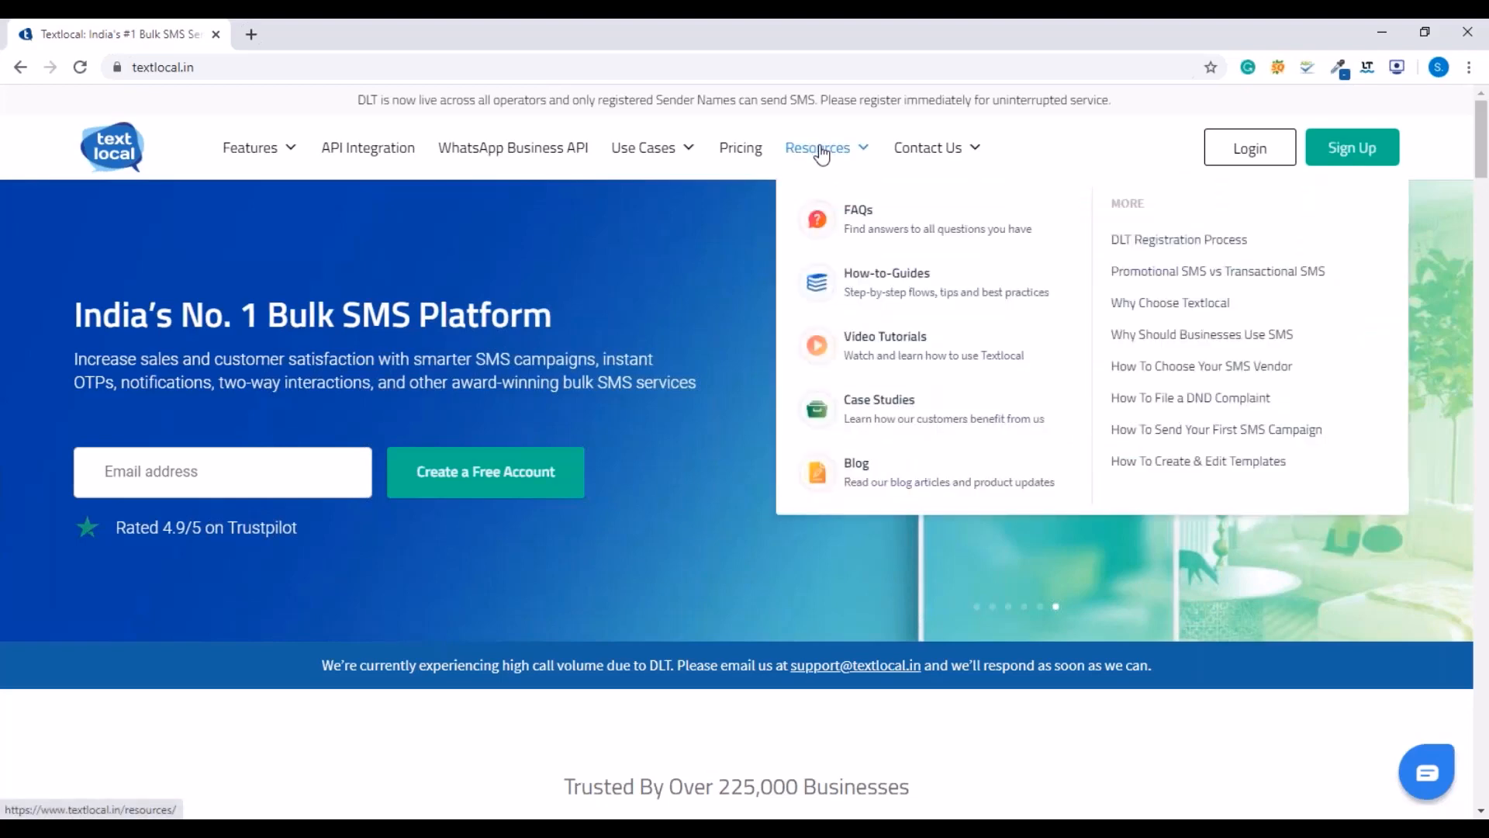
left_click(1128, 249)
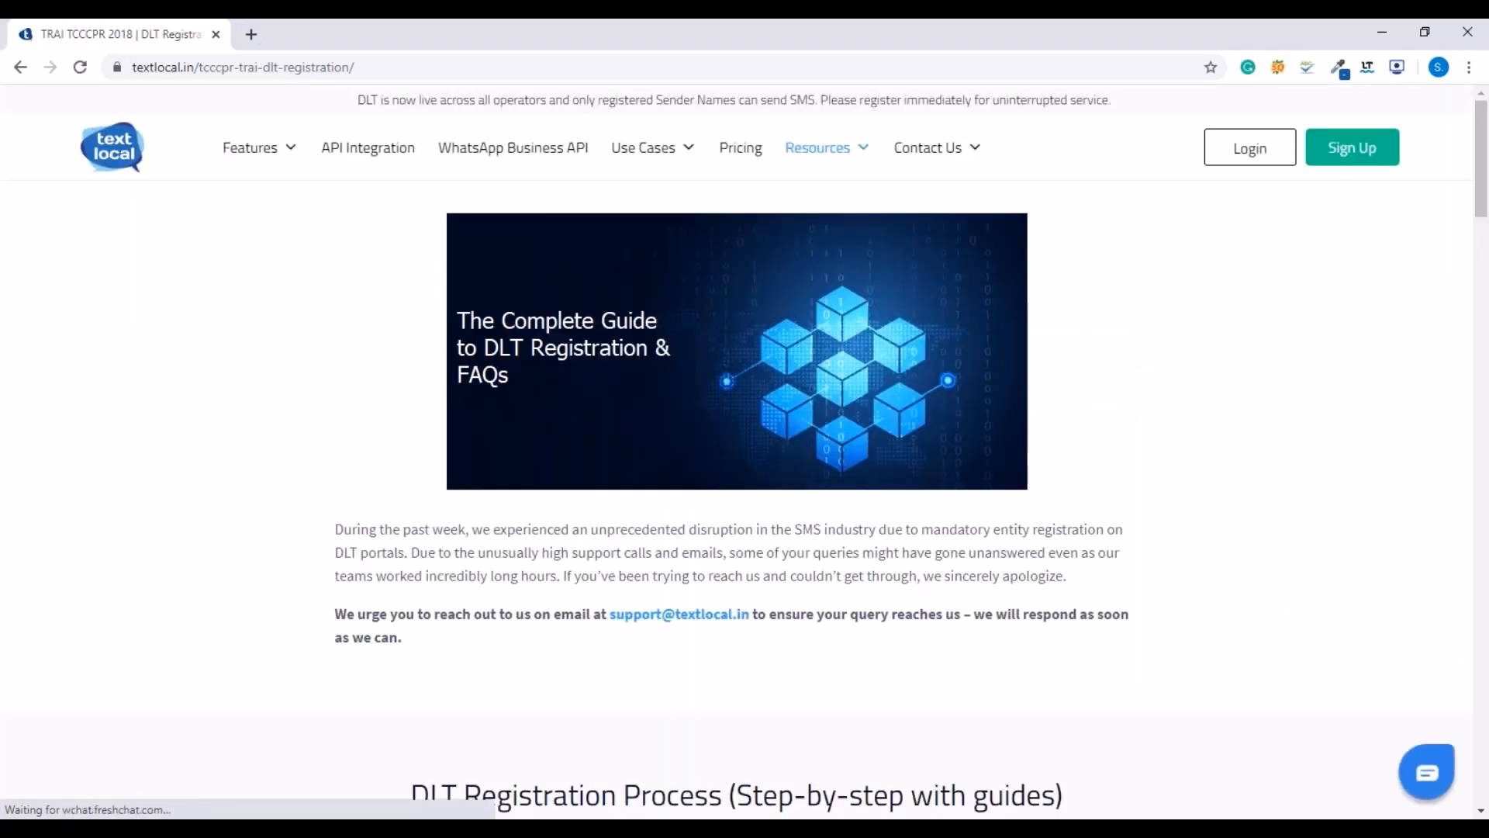
scroll(737, 497, "down", 5)
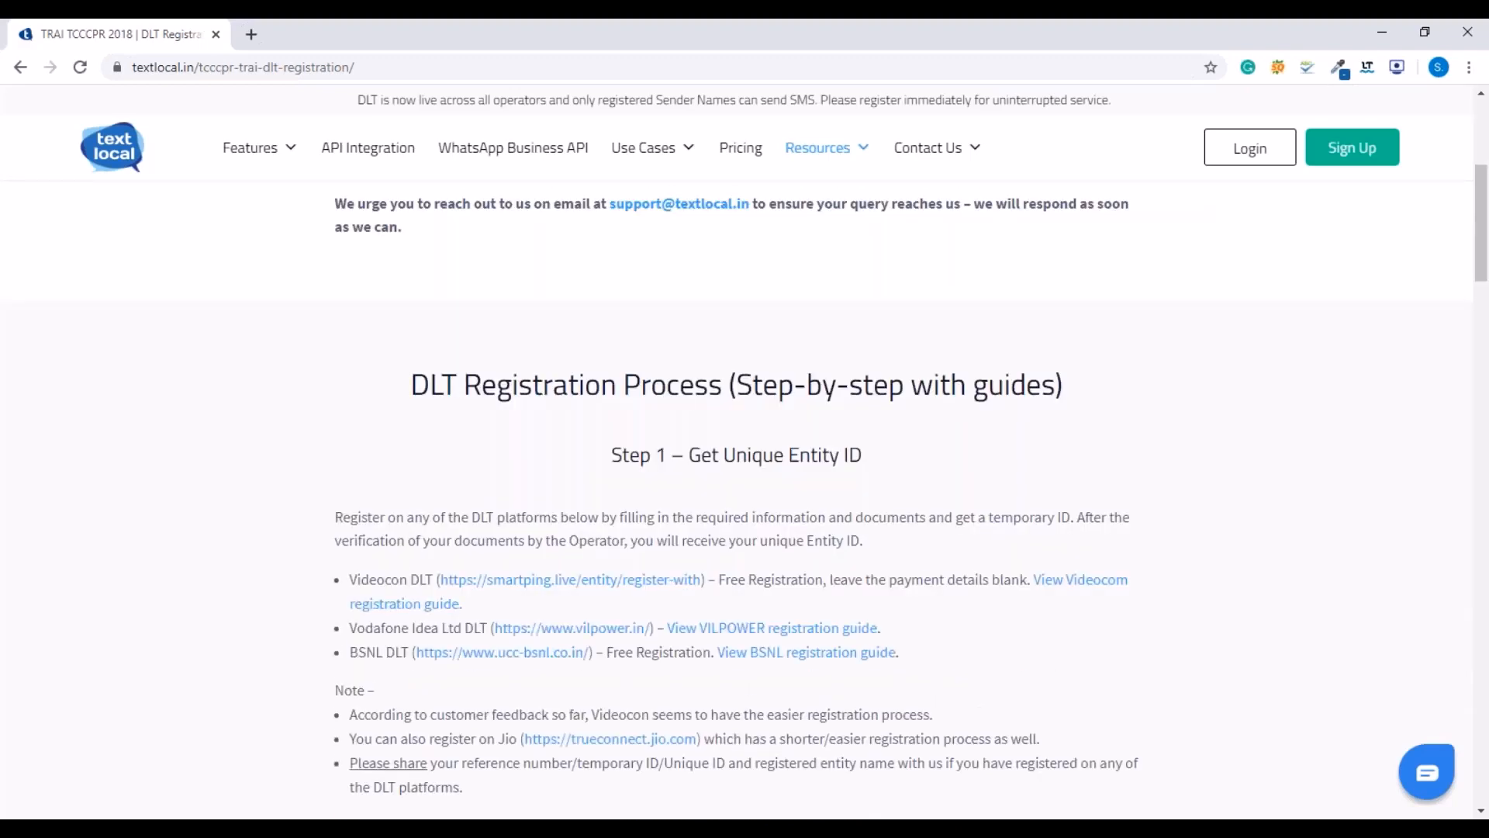
scroll(744, 496, "down", 1)
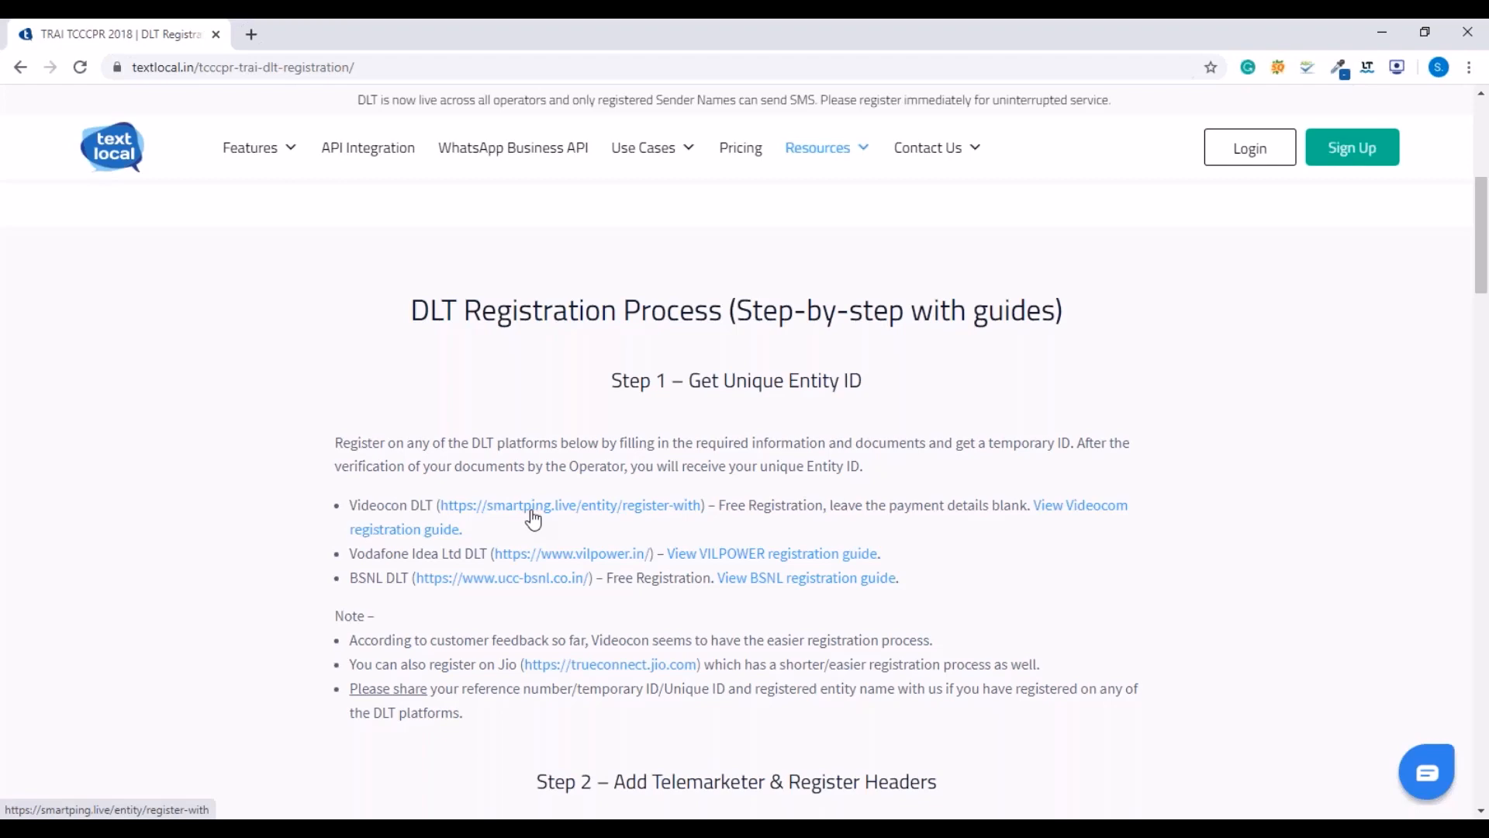
- Open the Videocon registration guide in a new tab, and open the Videocon DLT registration site from its smartping.live link
right_click(402, 539)
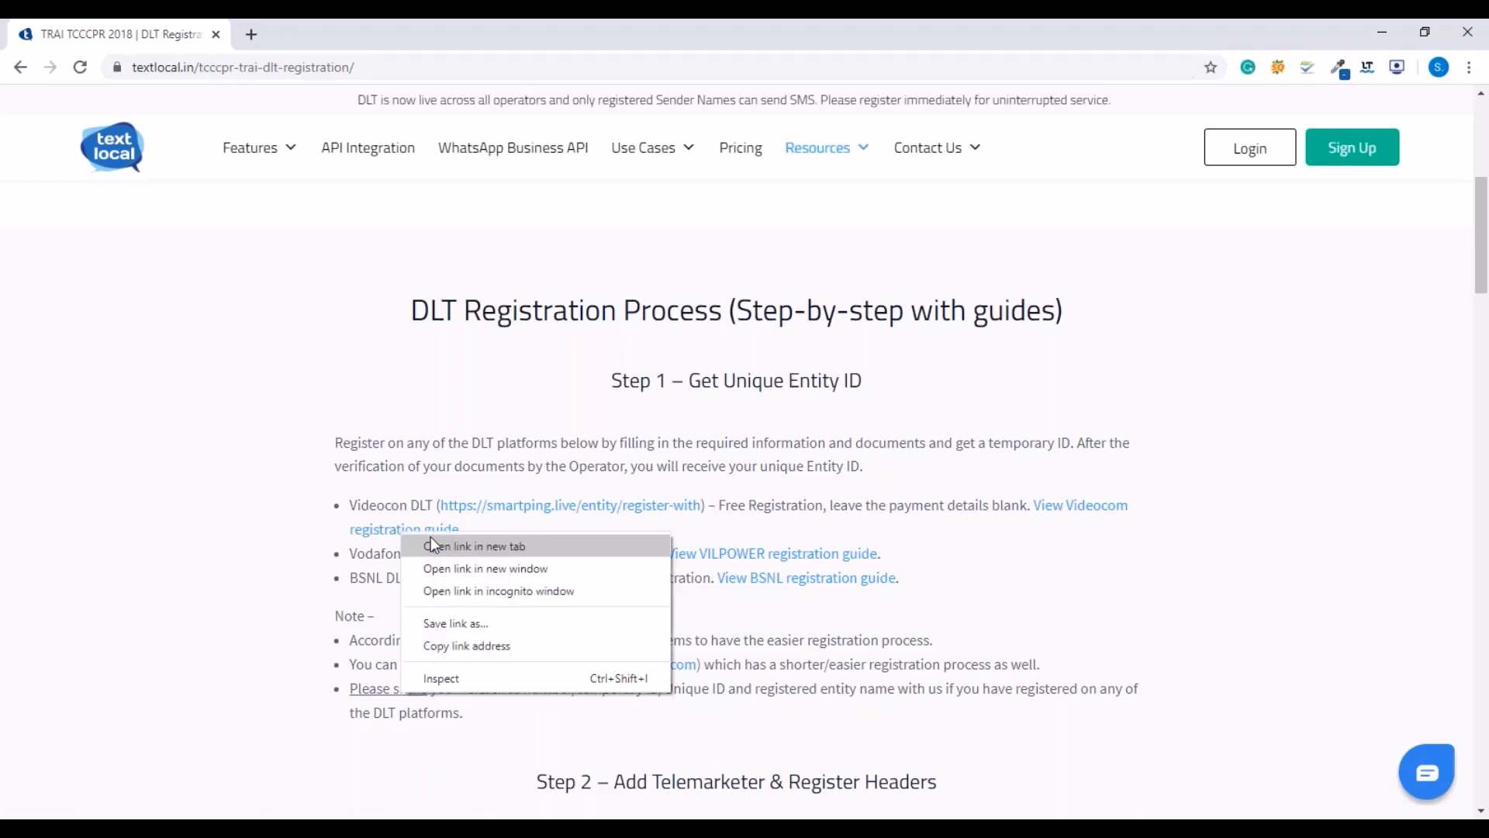
left_click(433, 545)
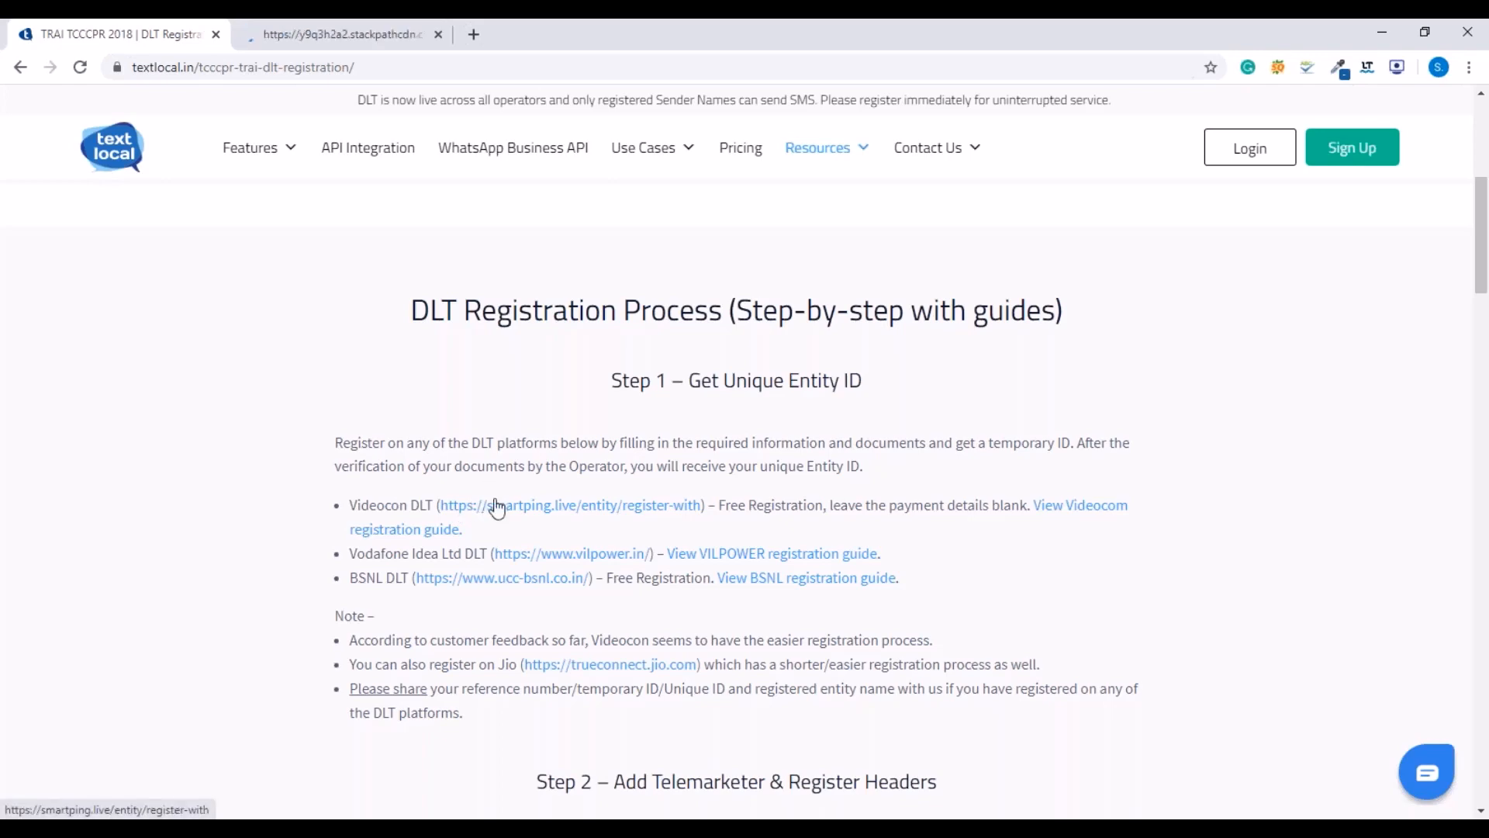
left_click(497, 505)
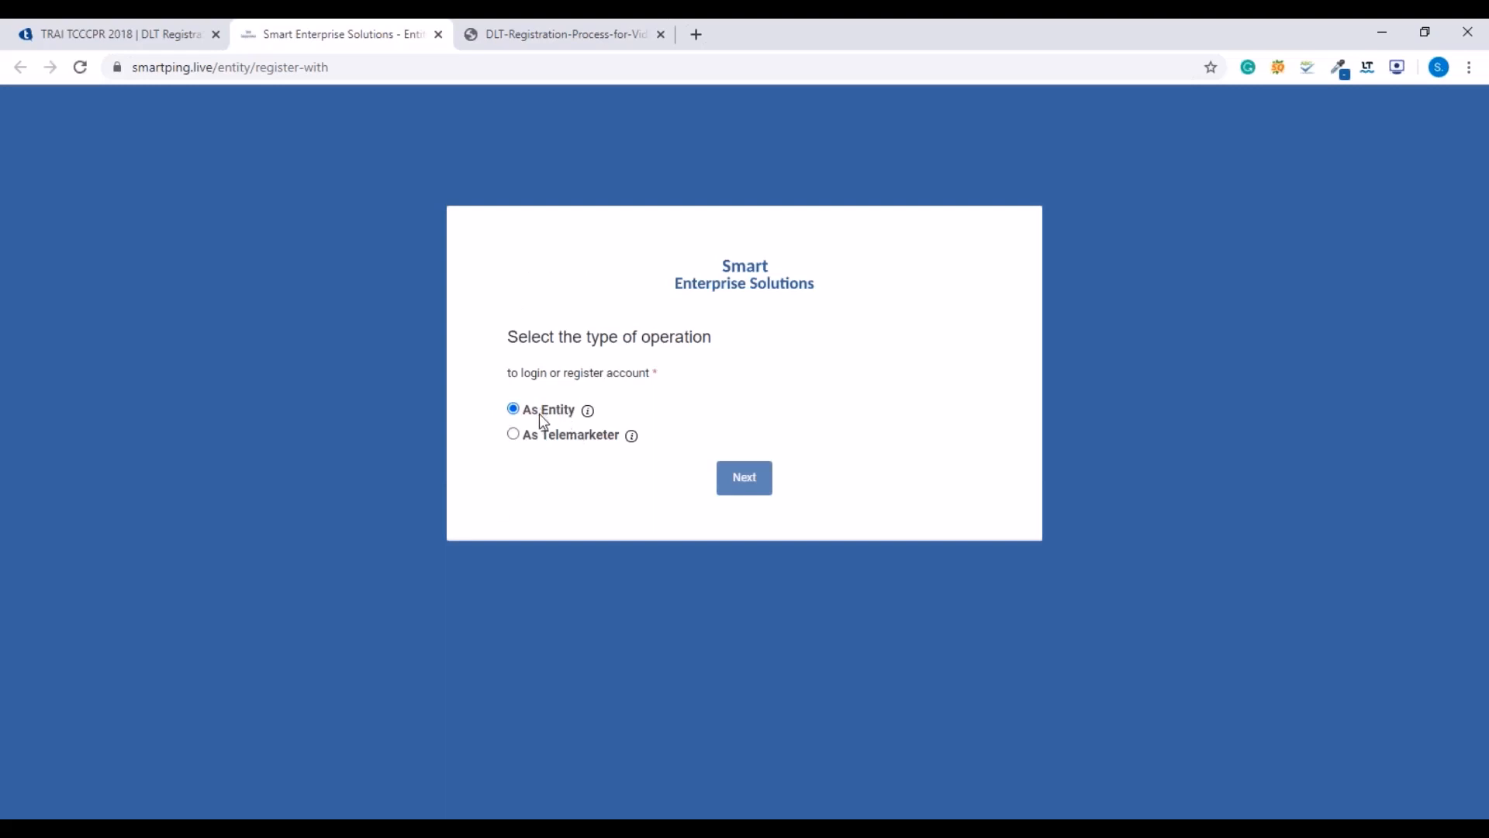
- Start a New Registration as an entity with an Indian company location, and acknowledge the processing fee notice
left_click(764, 487)
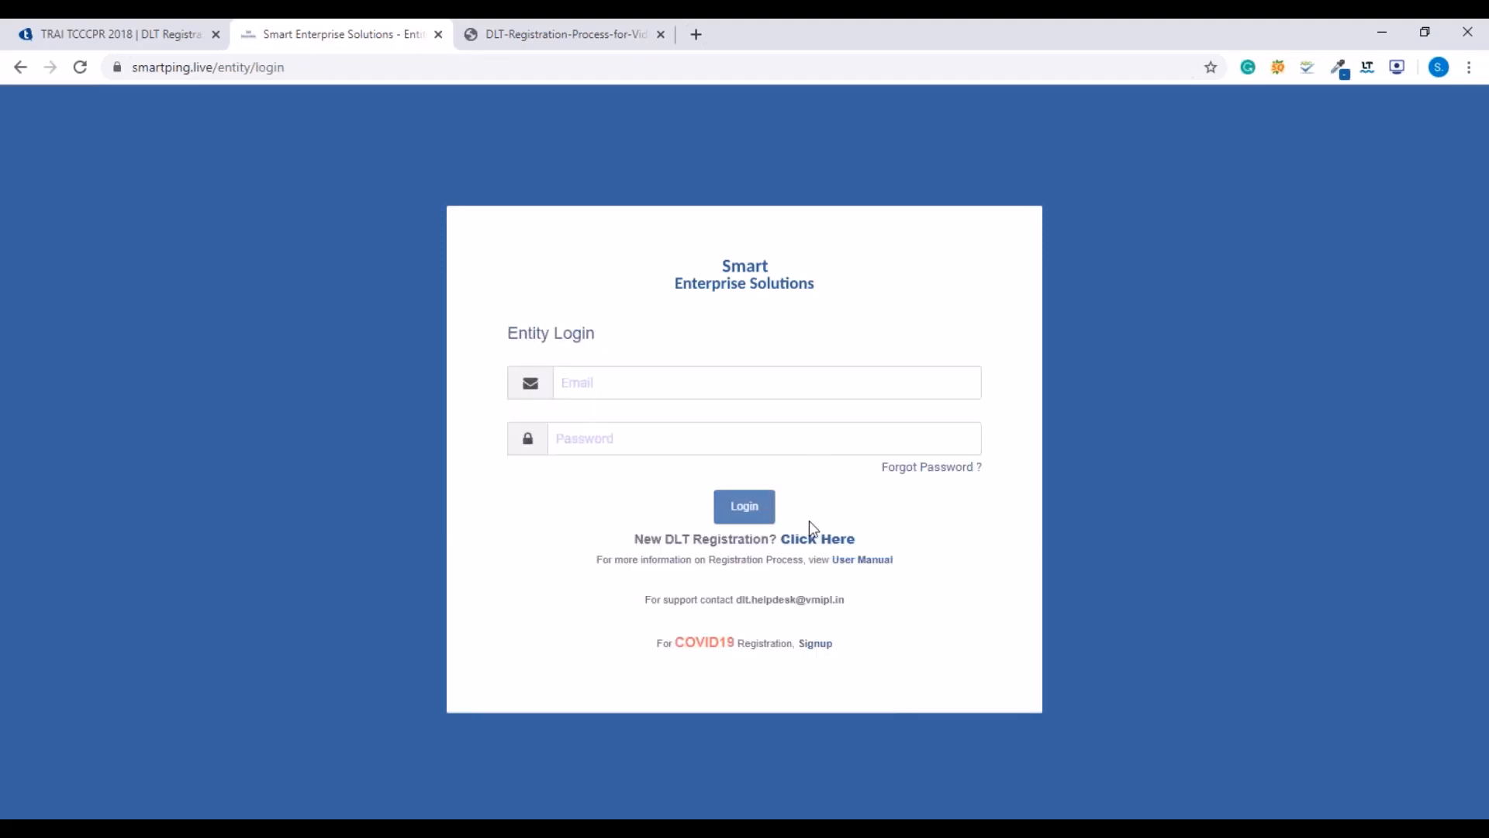
left_click(799, 540)
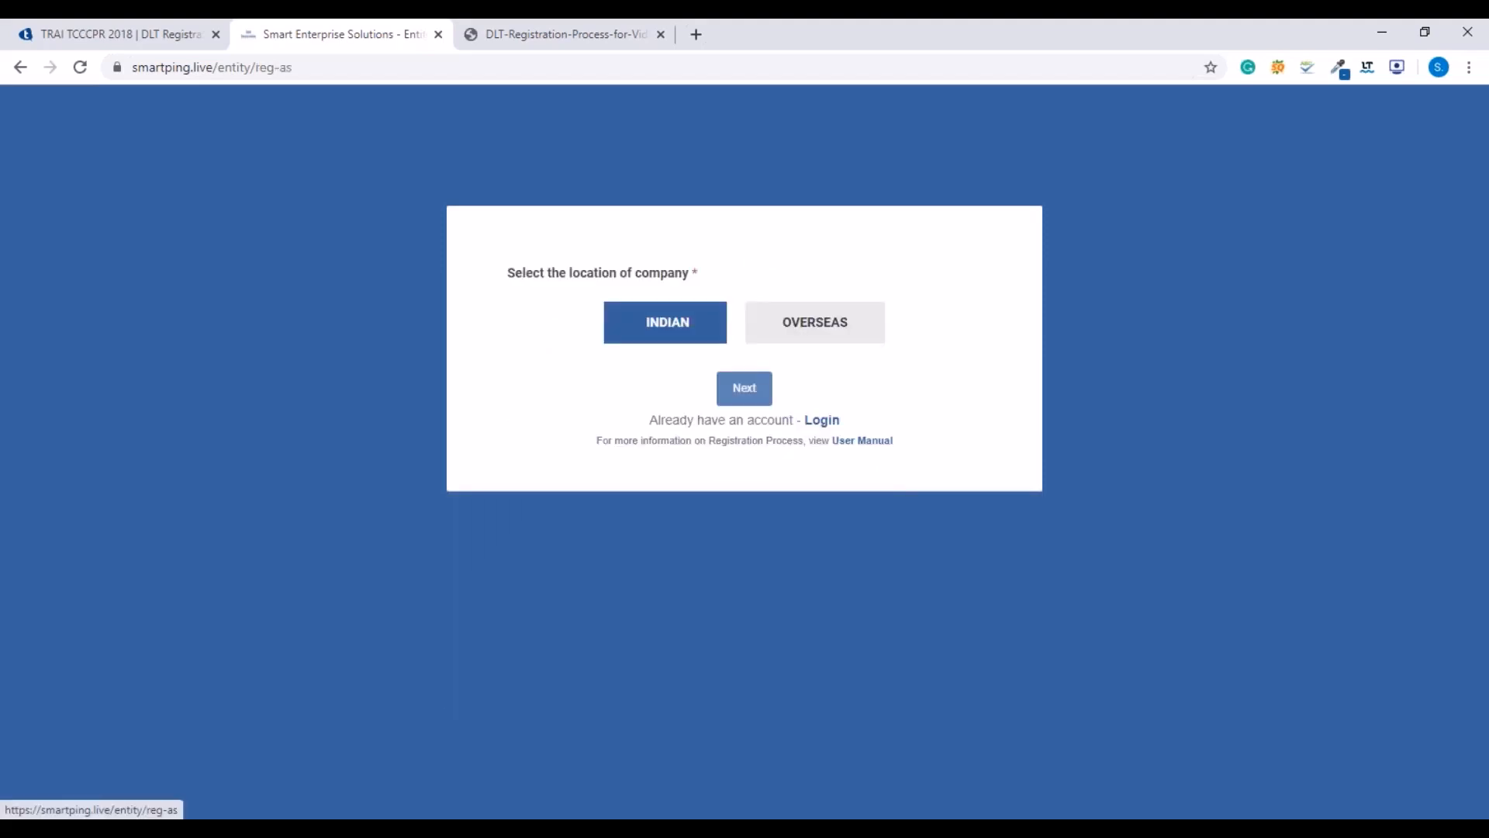
left_click(733, 397)
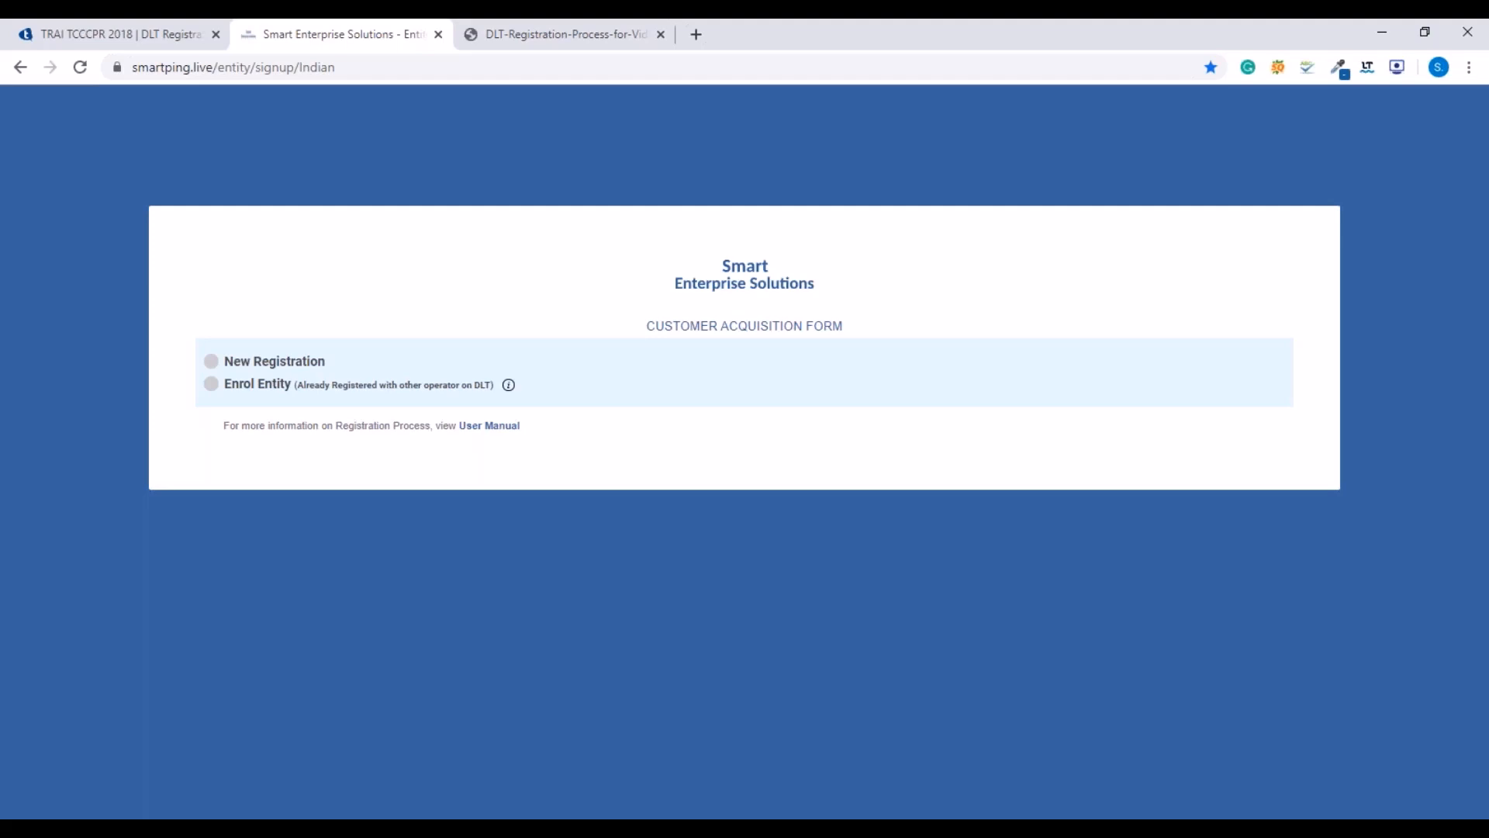
left_click(212, 361)
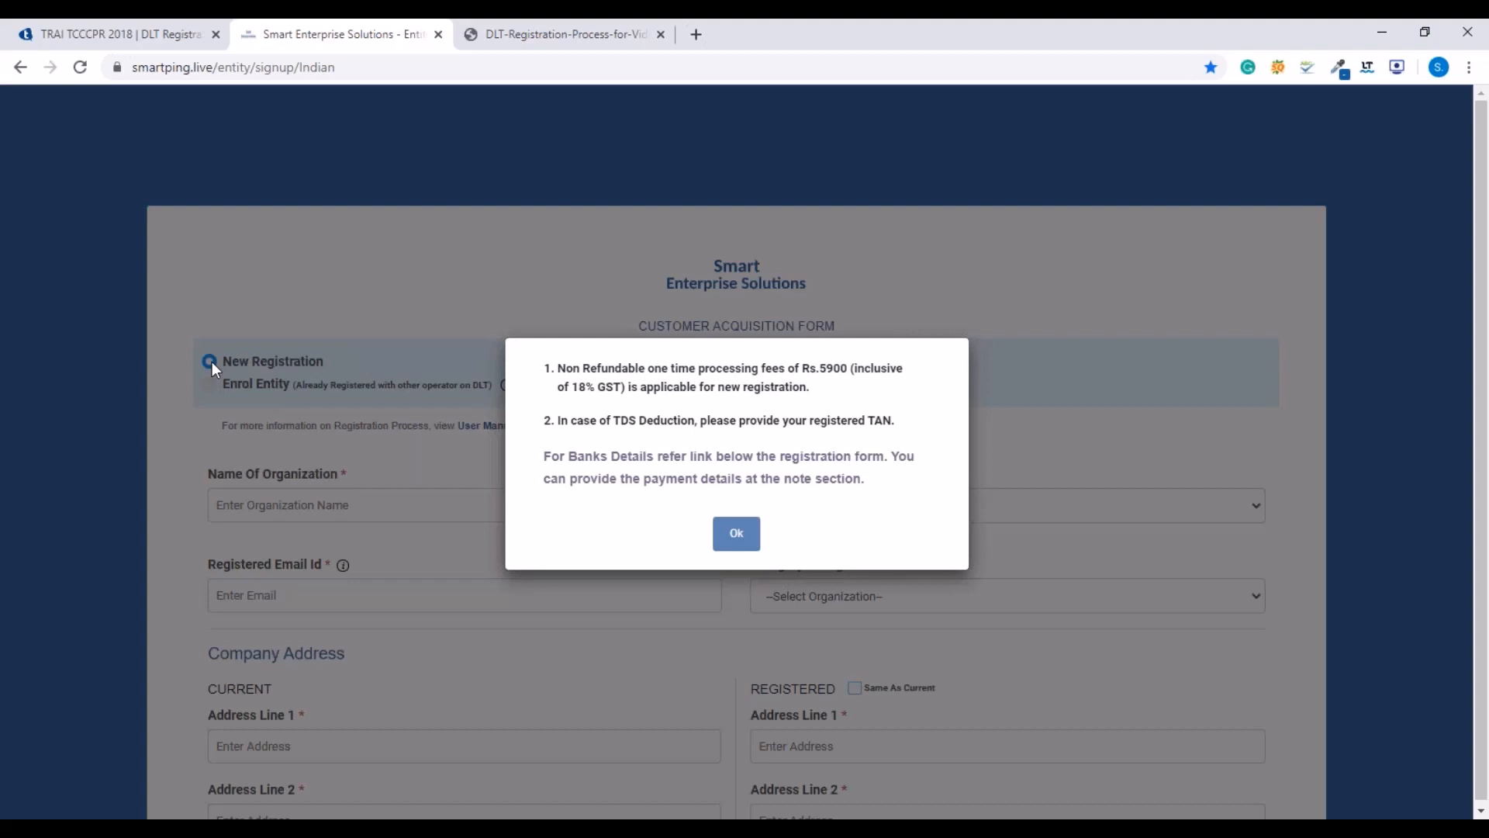
left_click(737, 535)
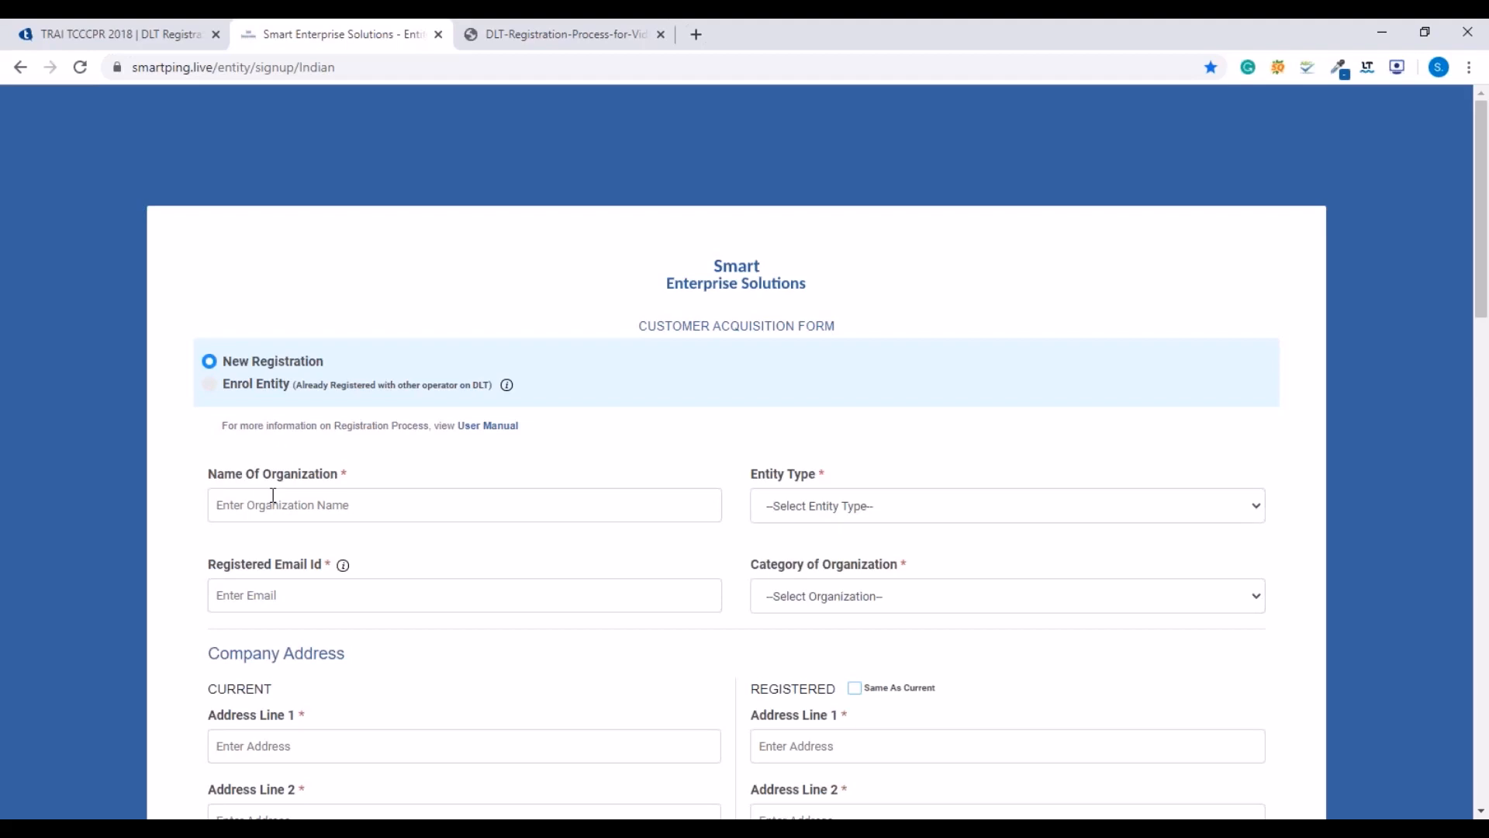
- Review the Entity Type choices and set the Category of Organization to Communication/Broadcasting/Entertainment/IT
left_click(841, 515)
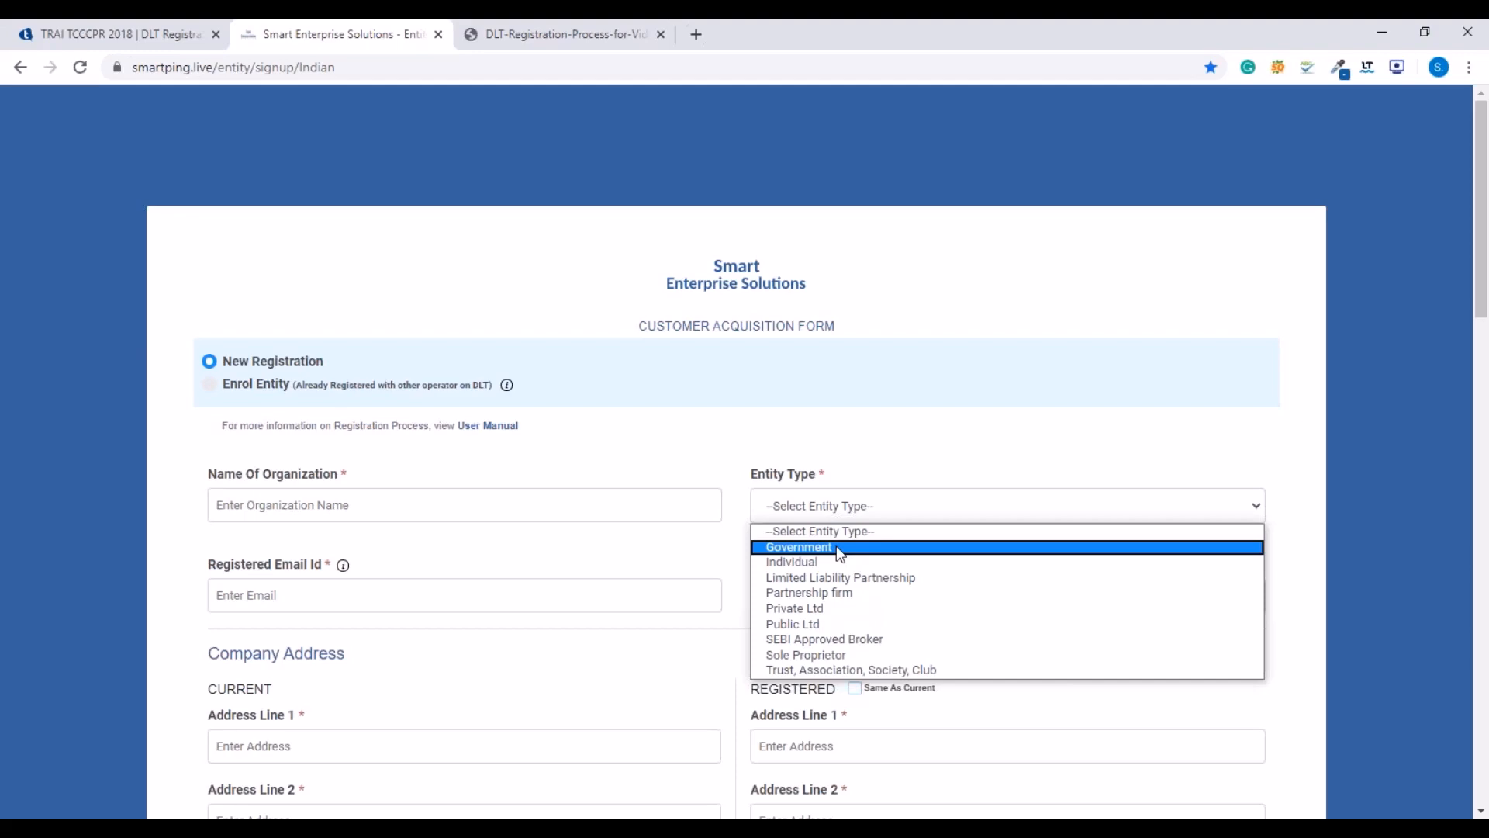
left_click(793, 506)
left_click(794, 505)
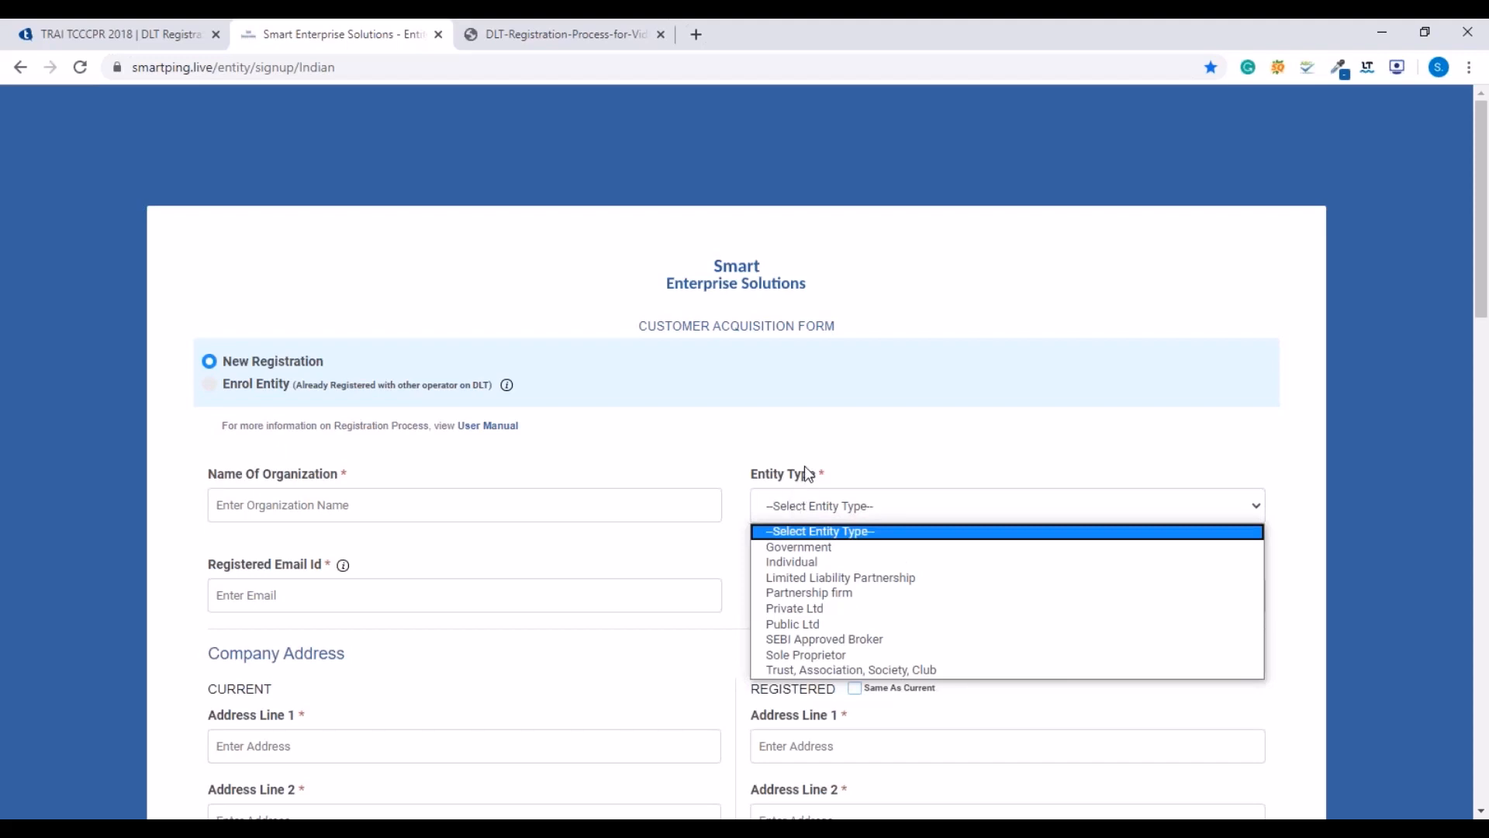
left_click(807, 470)
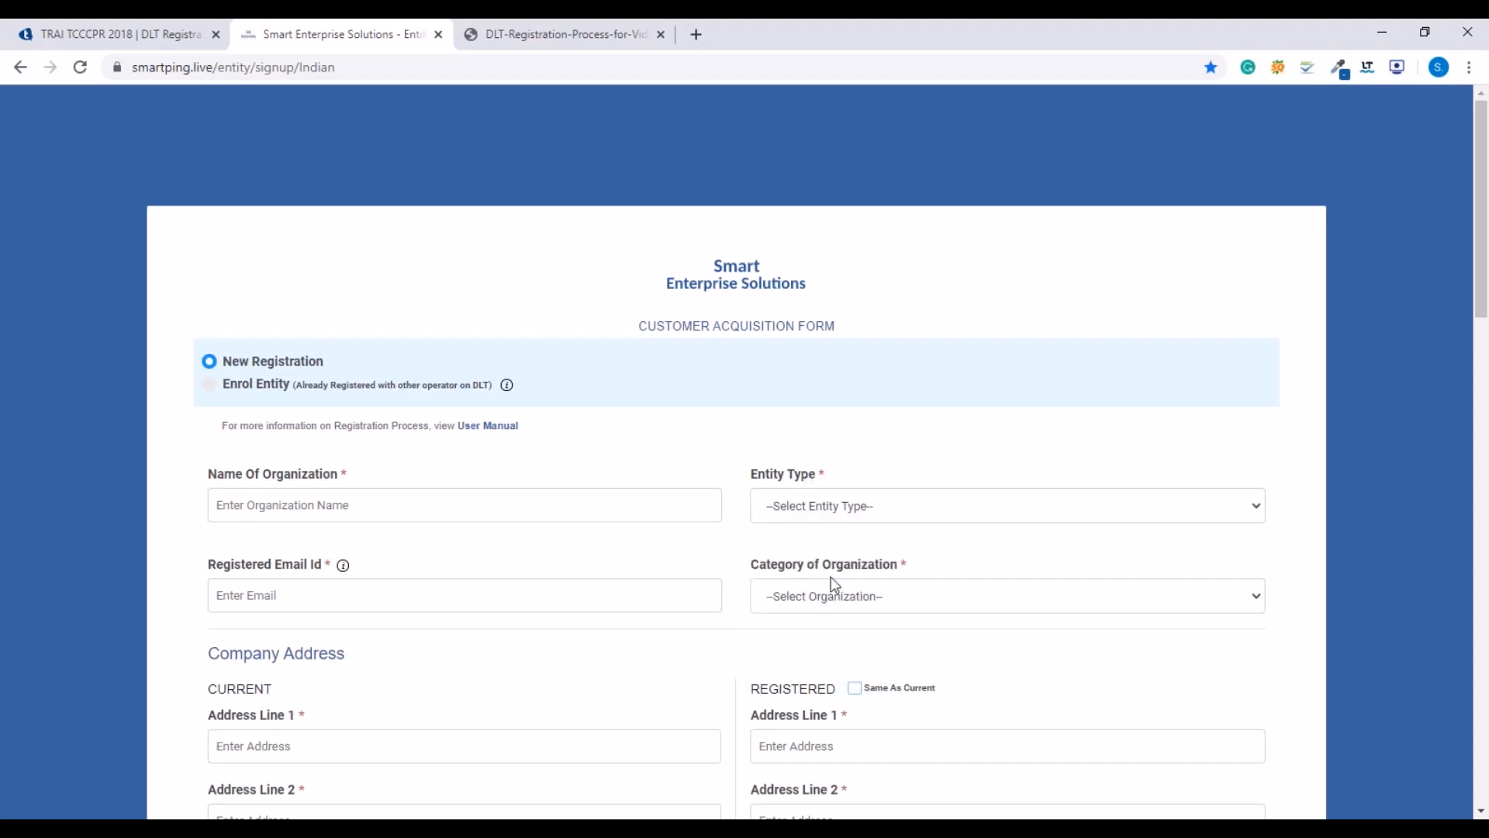
left_click(828, 601)
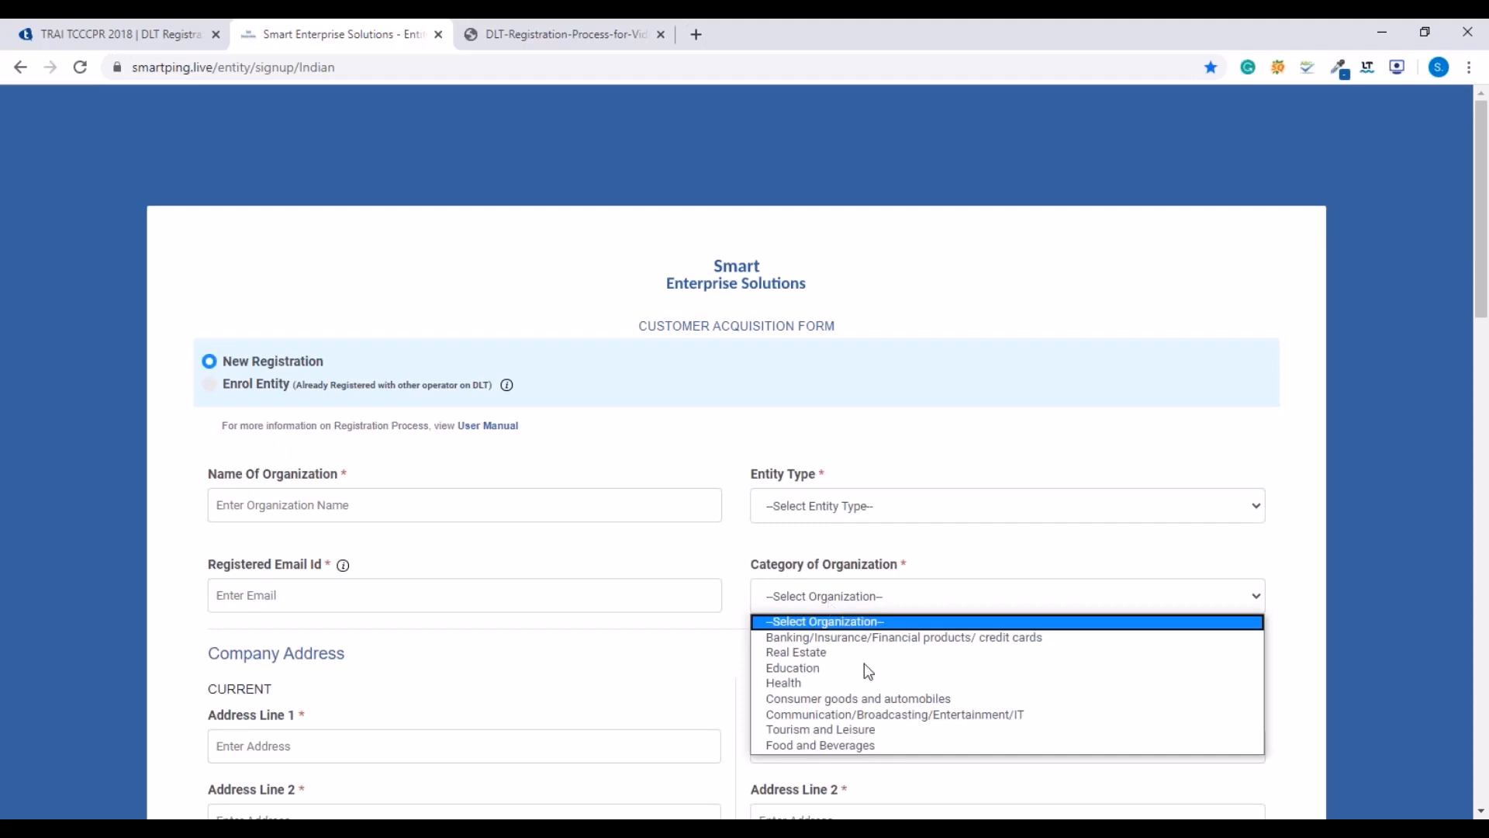
left_click(875, 715)
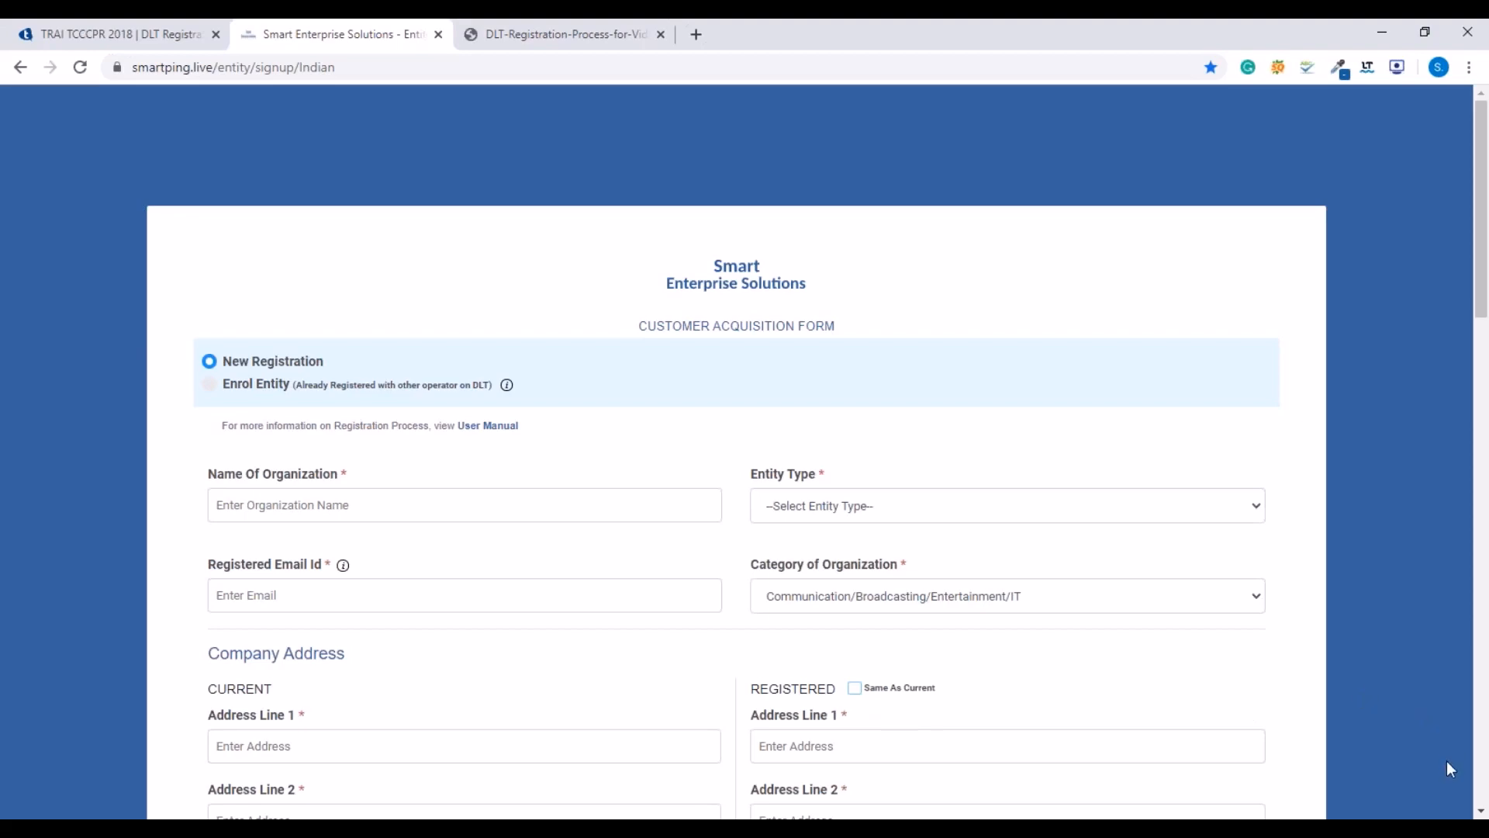
- Examine the form's Company Address and Documents sections, including the accepted proof of identity and proof of address options
left_click(1480, 813)
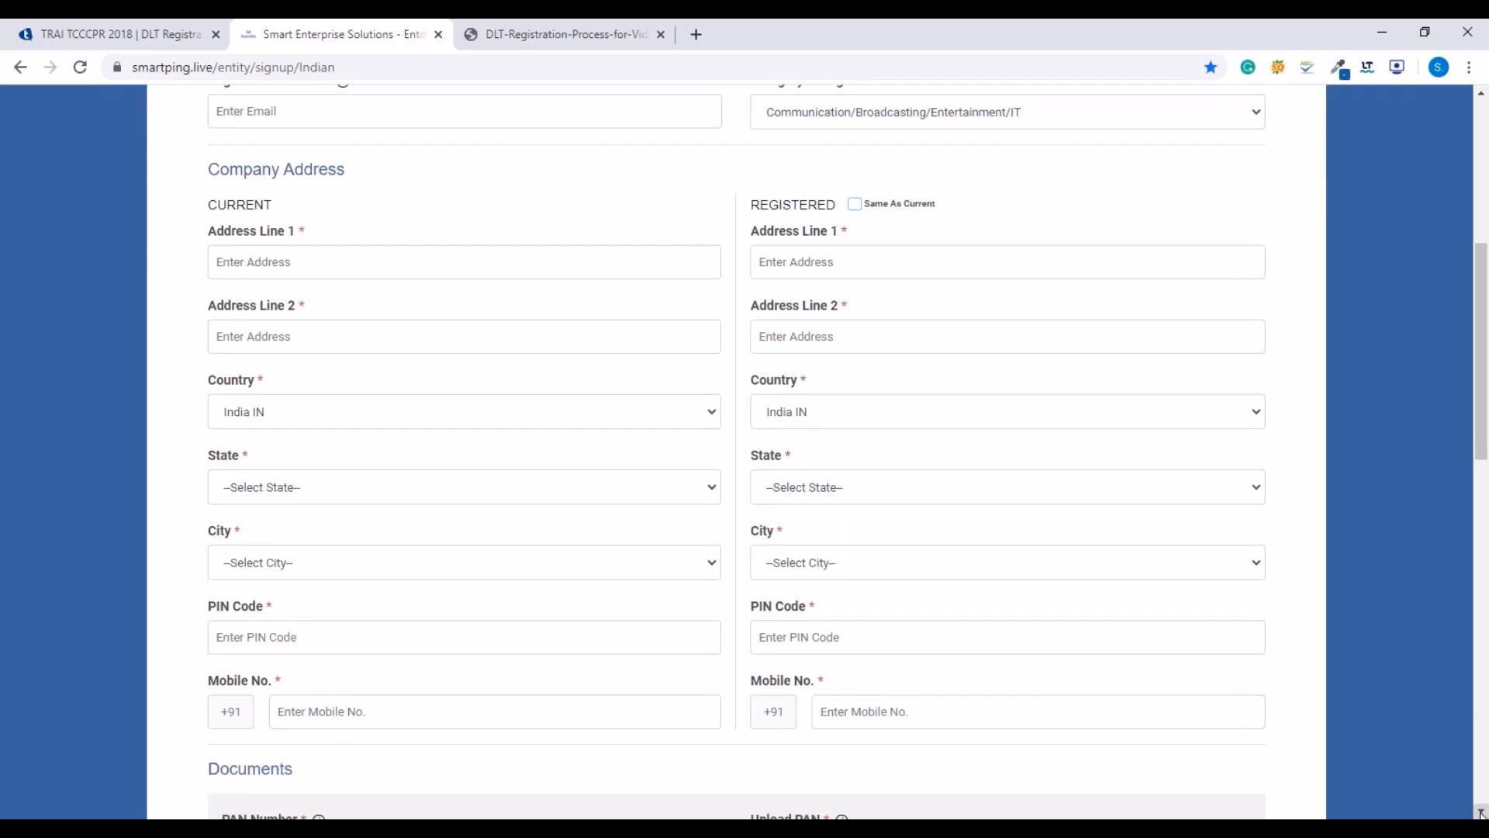
left_click(1480, 812)
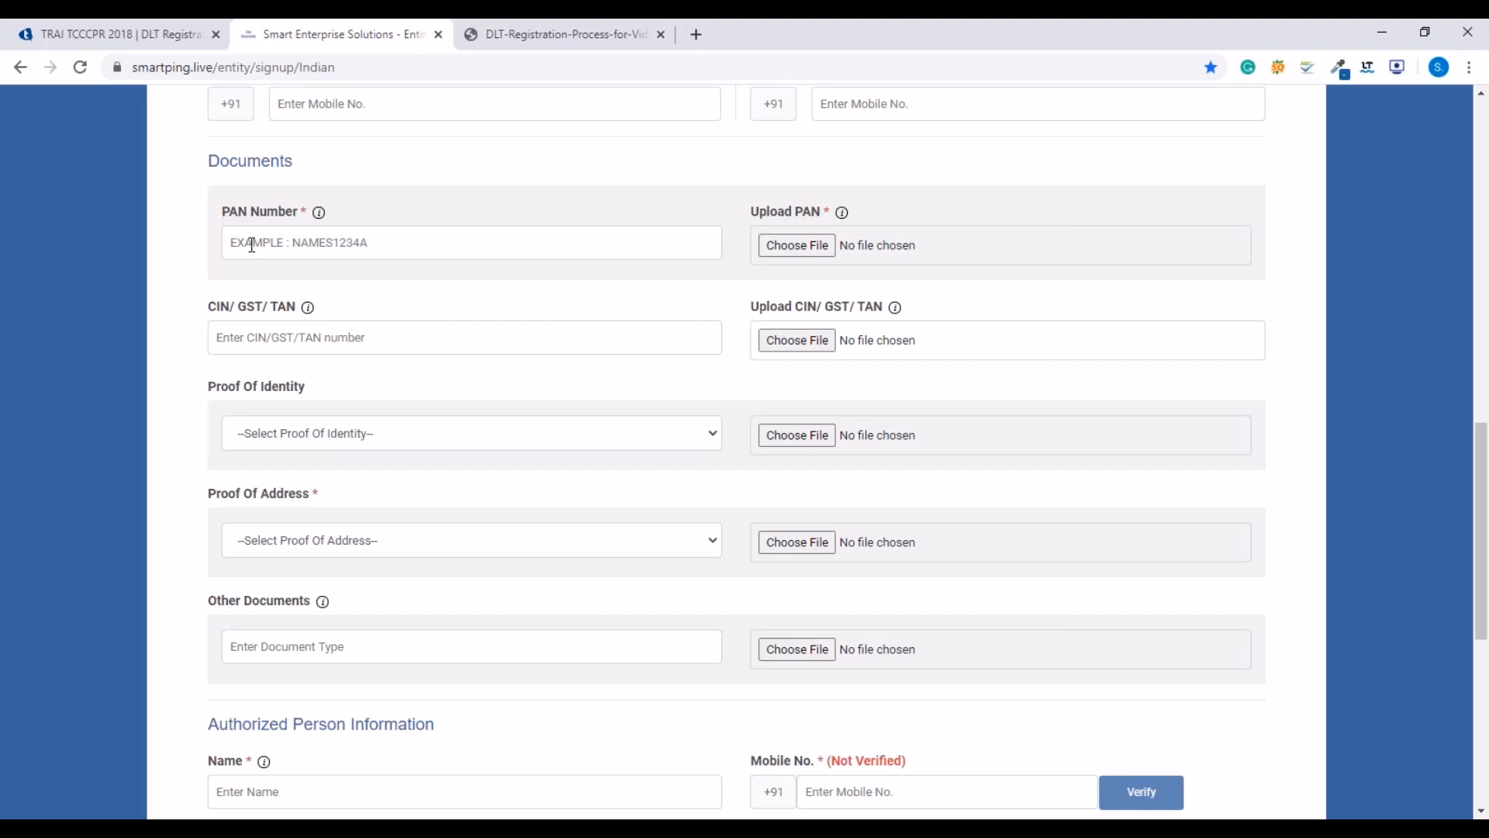
left_click(302, 431)
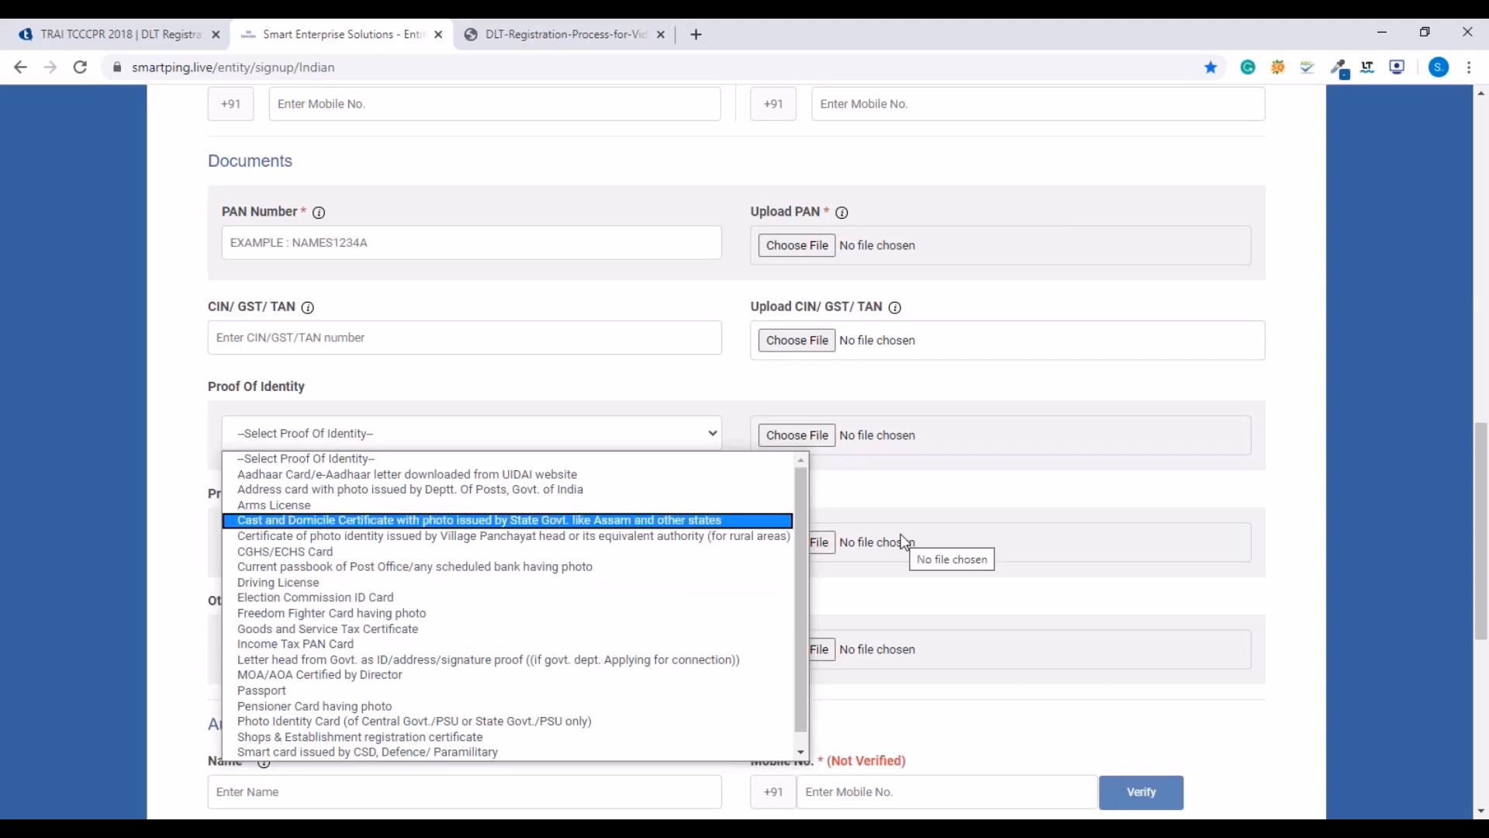
left_click(888, 512)
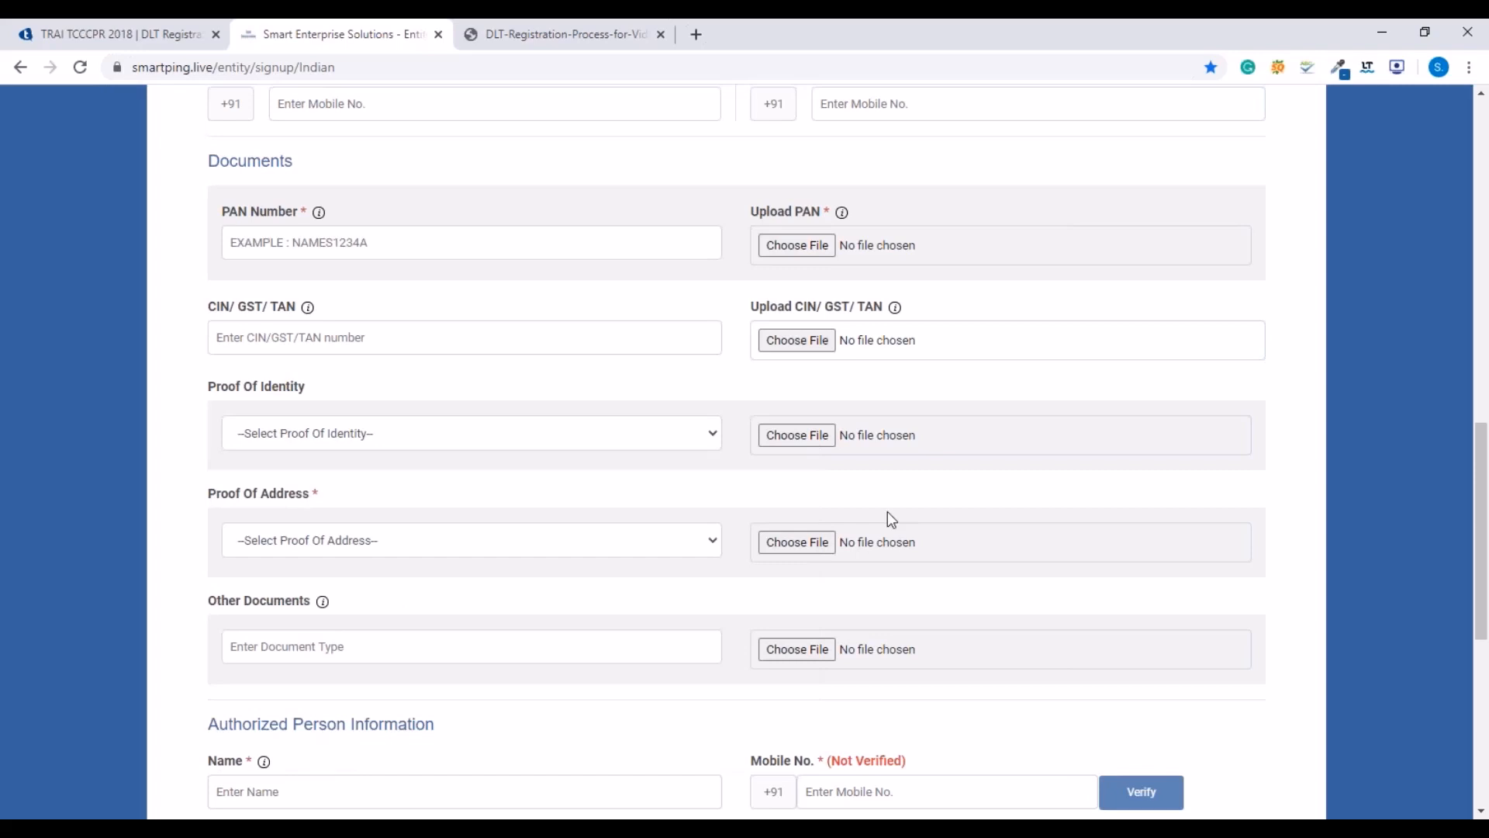
left_click(353, 541)
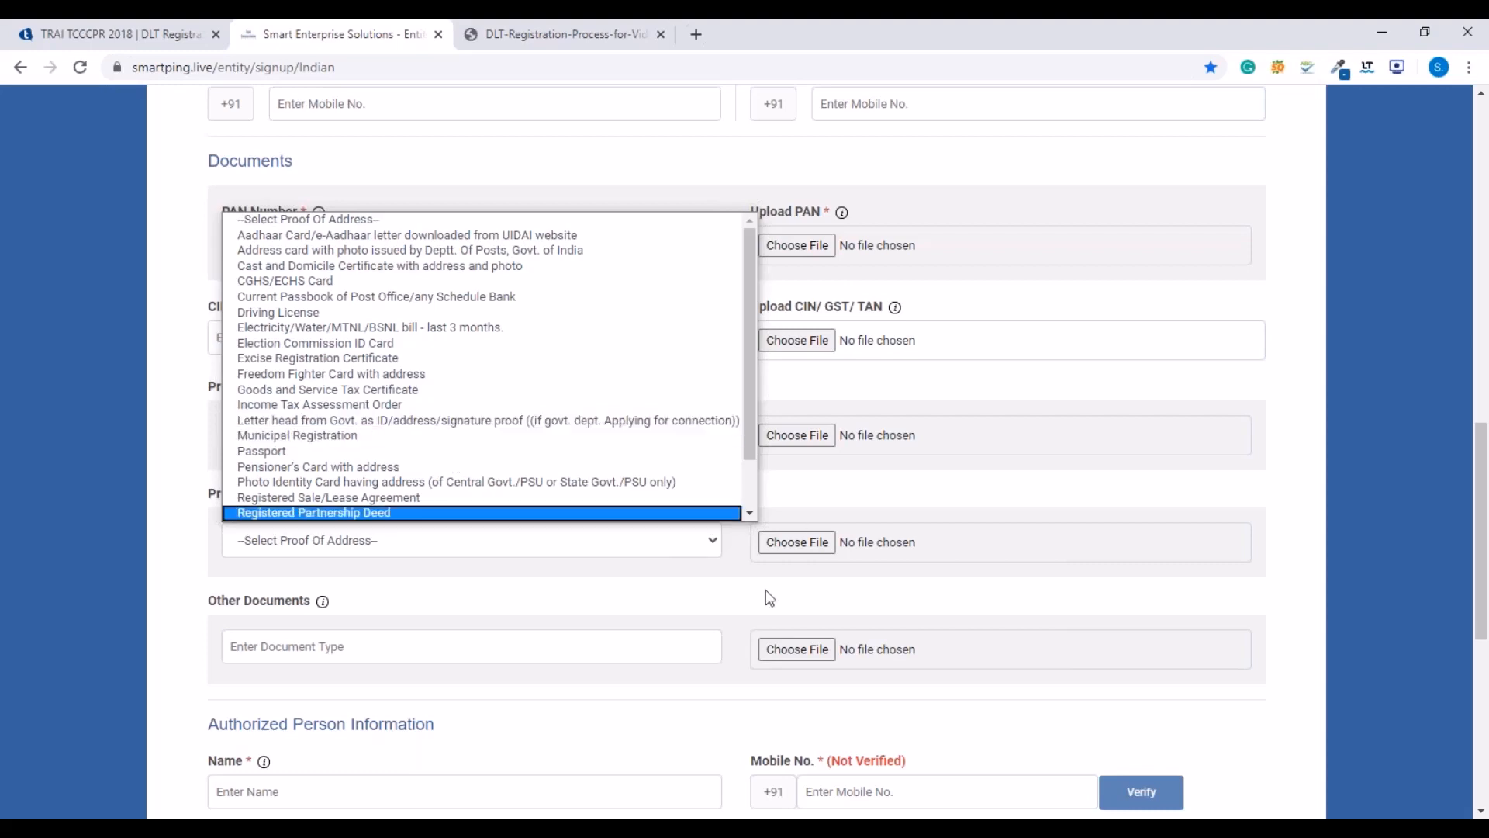
left_click(801, 525)
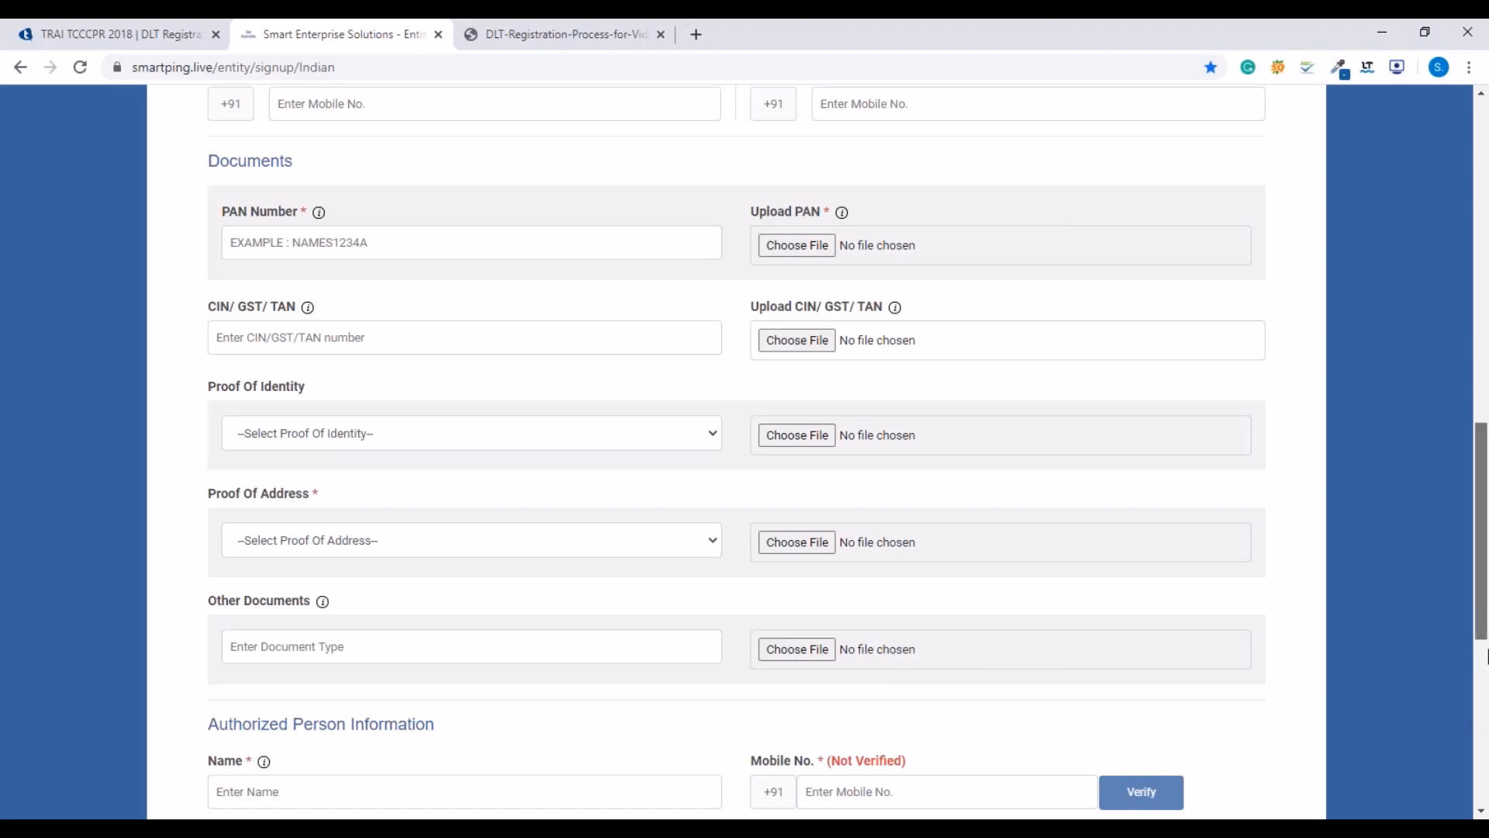
- Check the Videocon guide's sample authorization letter in Word for the Authorization Document, and return to the form's Payment Details field
scroll(1487, 655, "down", 4)
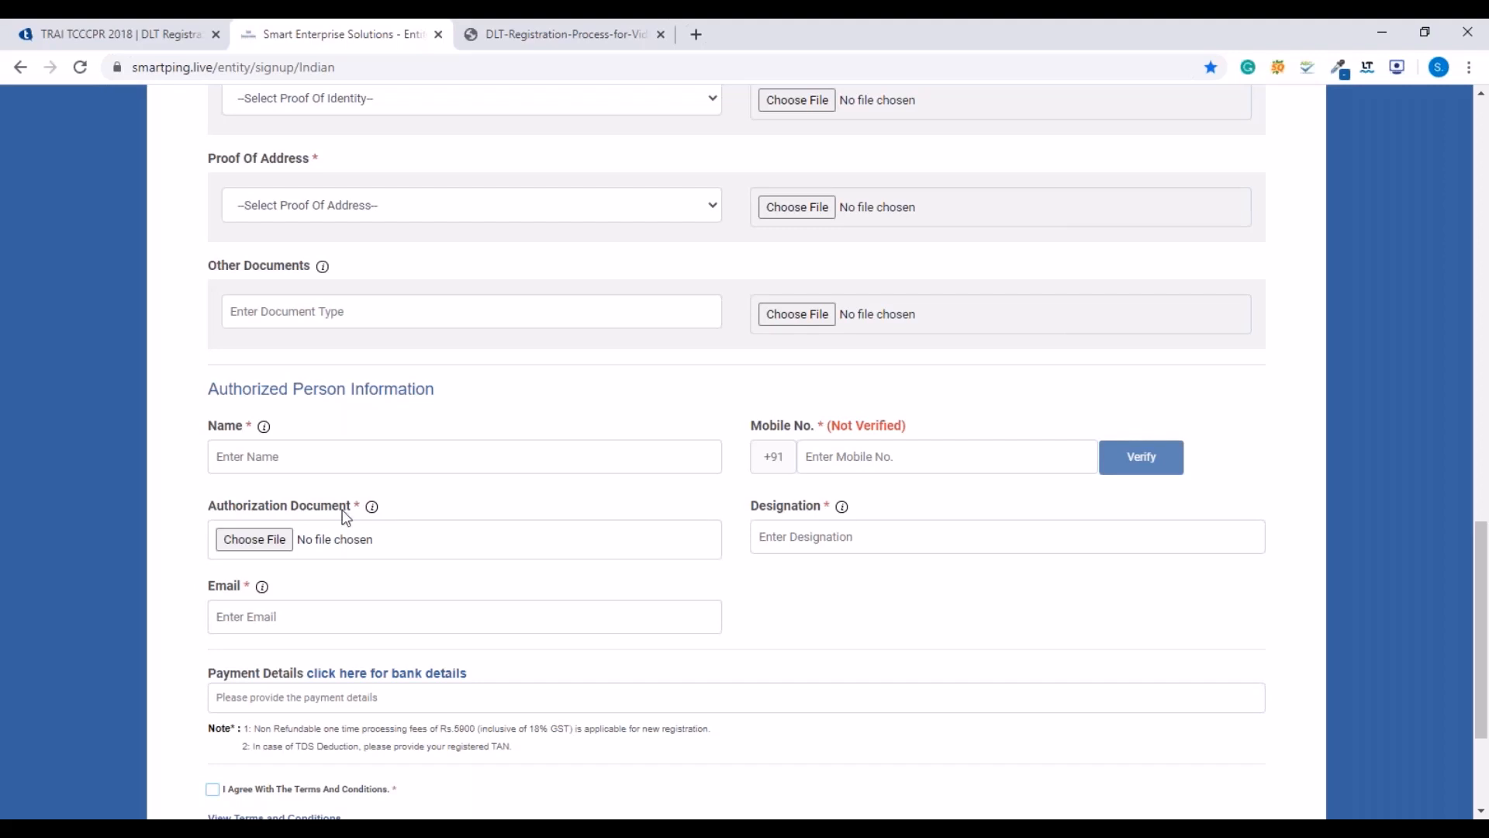
left_click(525, 31)
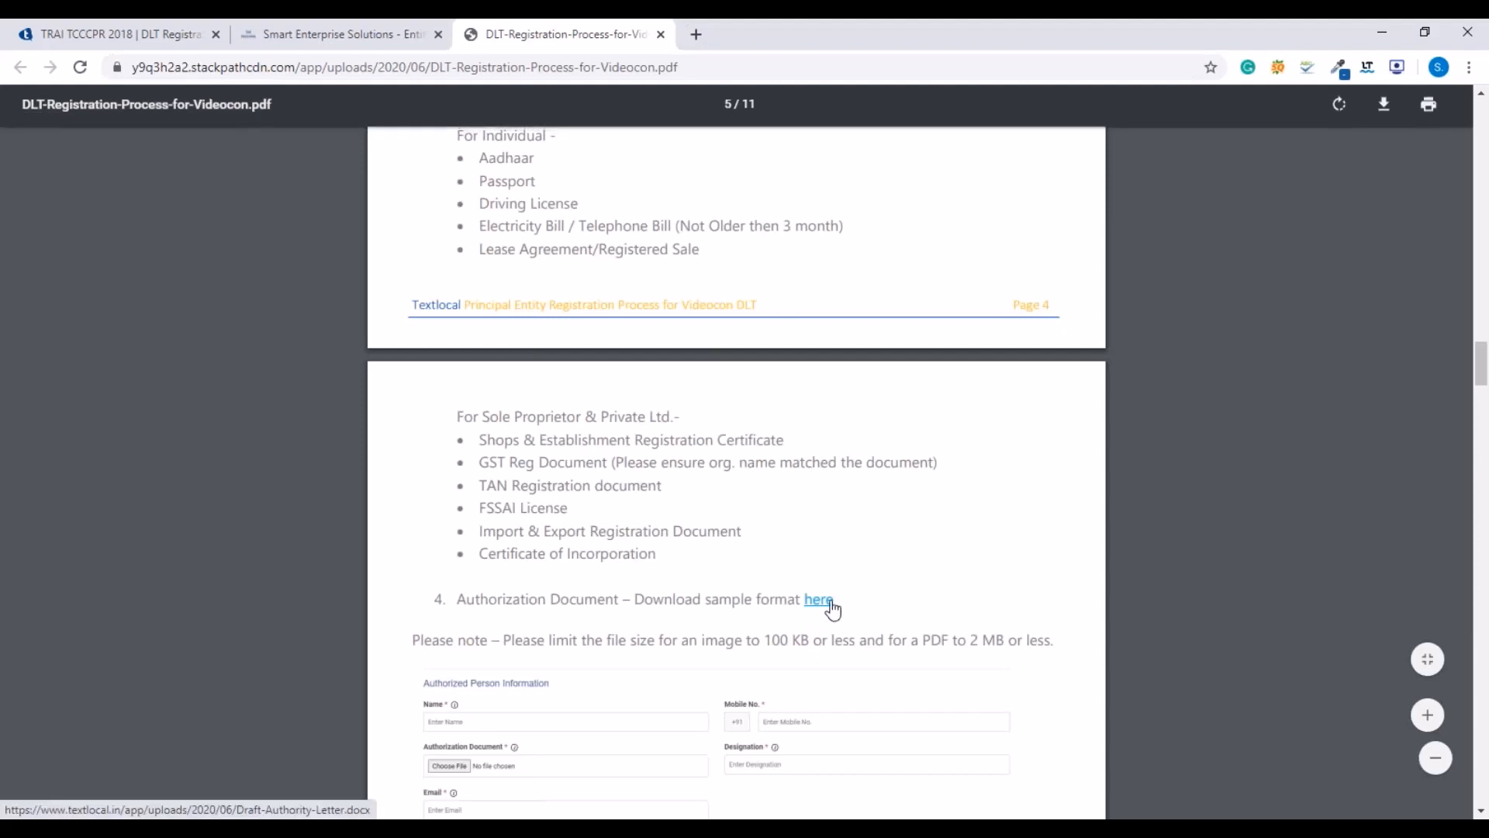
key("alt+Tab")
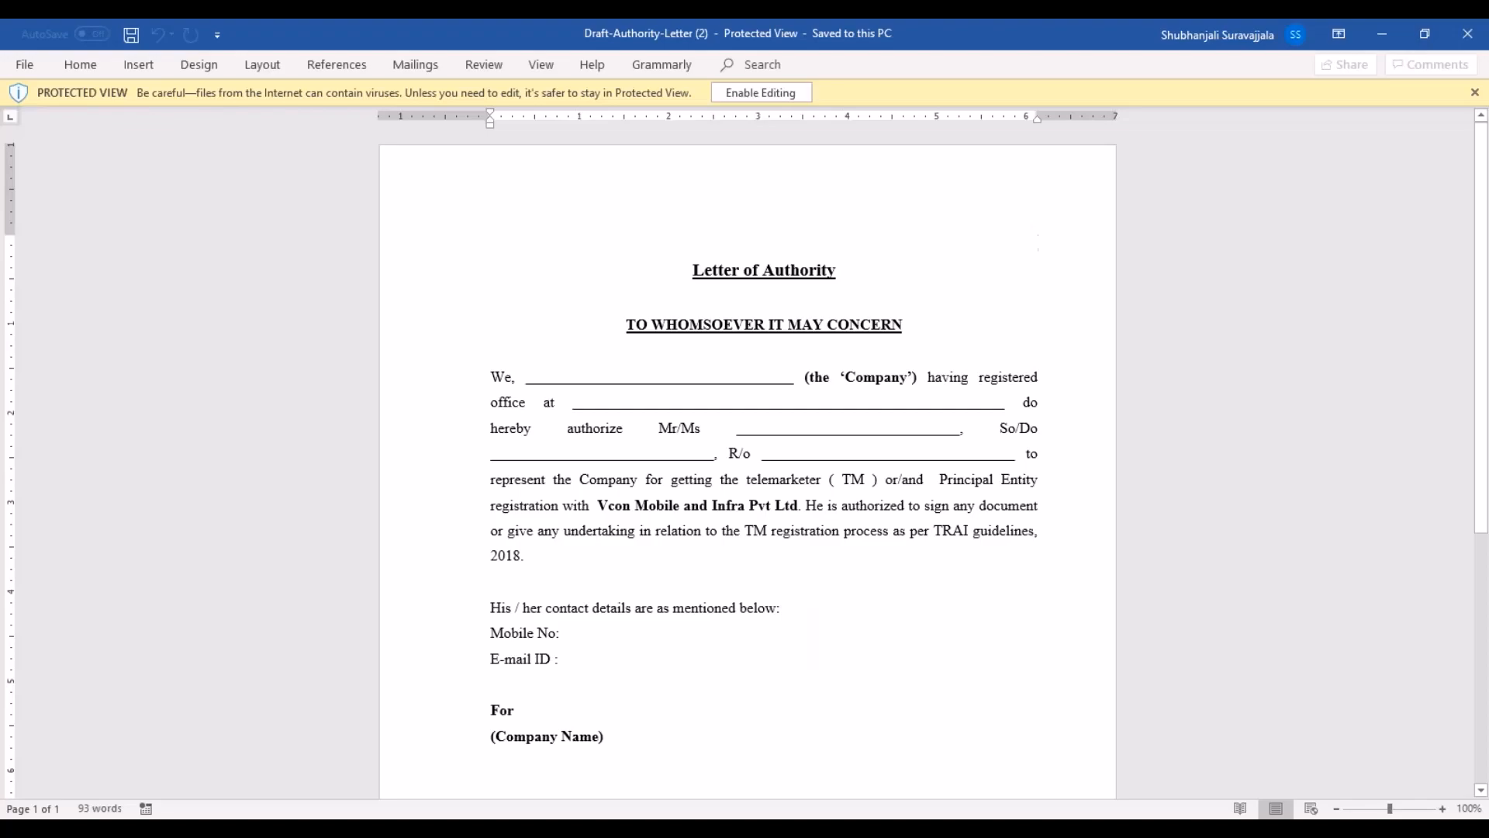
key("alt+Tab")
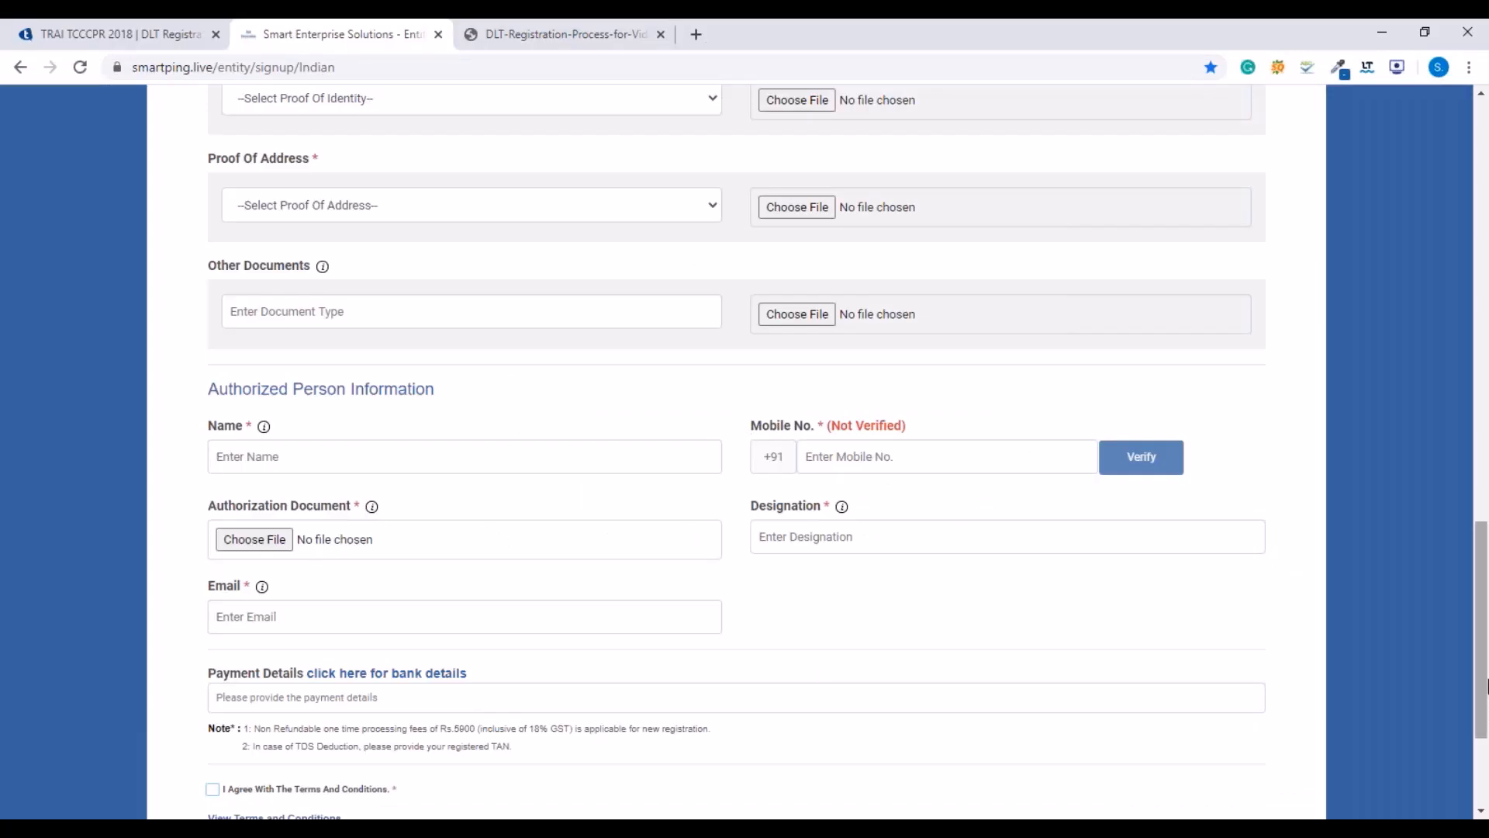
scroll(1486, 687, "down", 3)
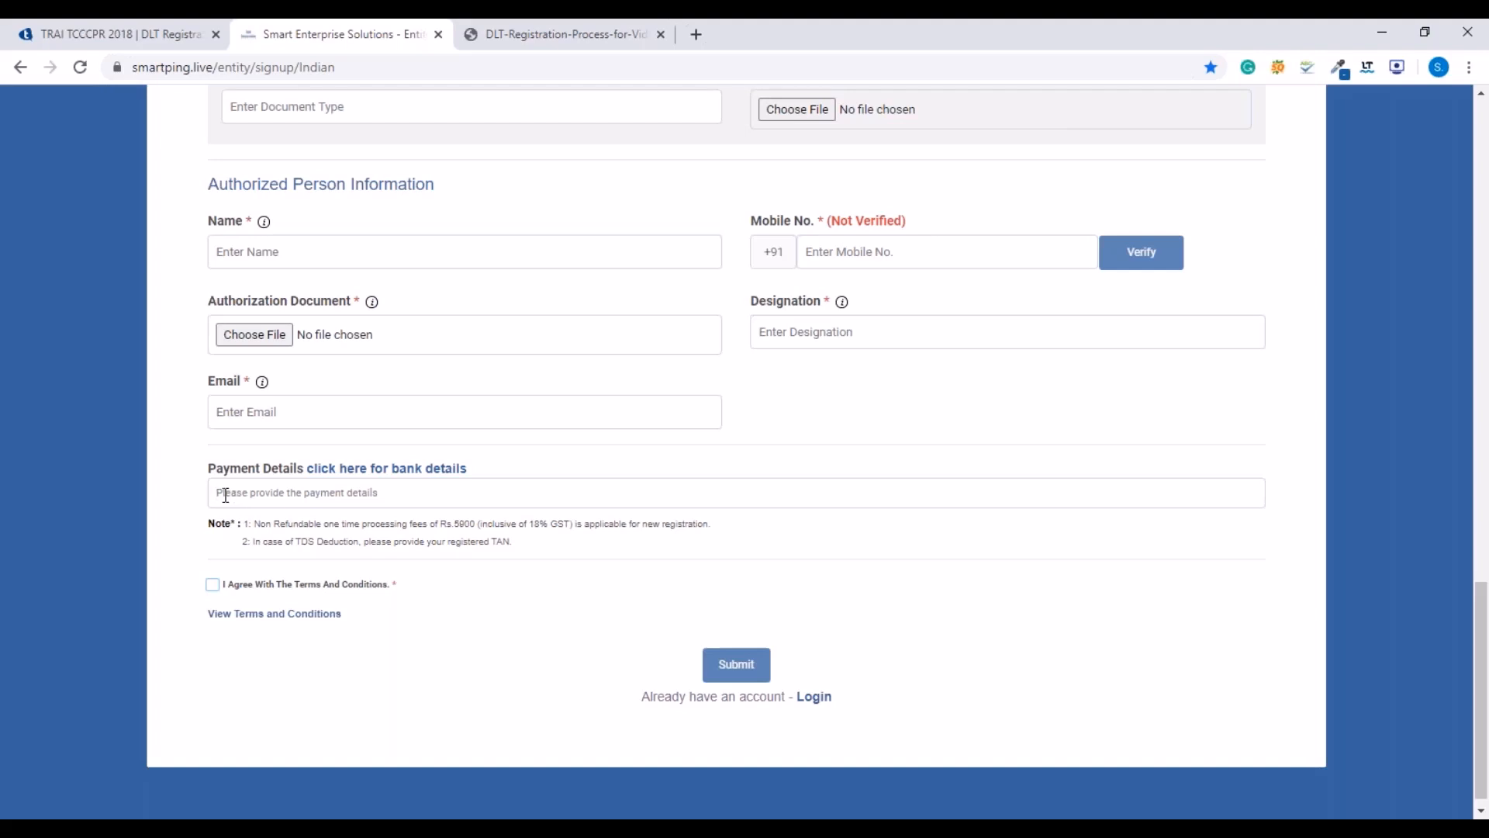
left_click(225, 495)
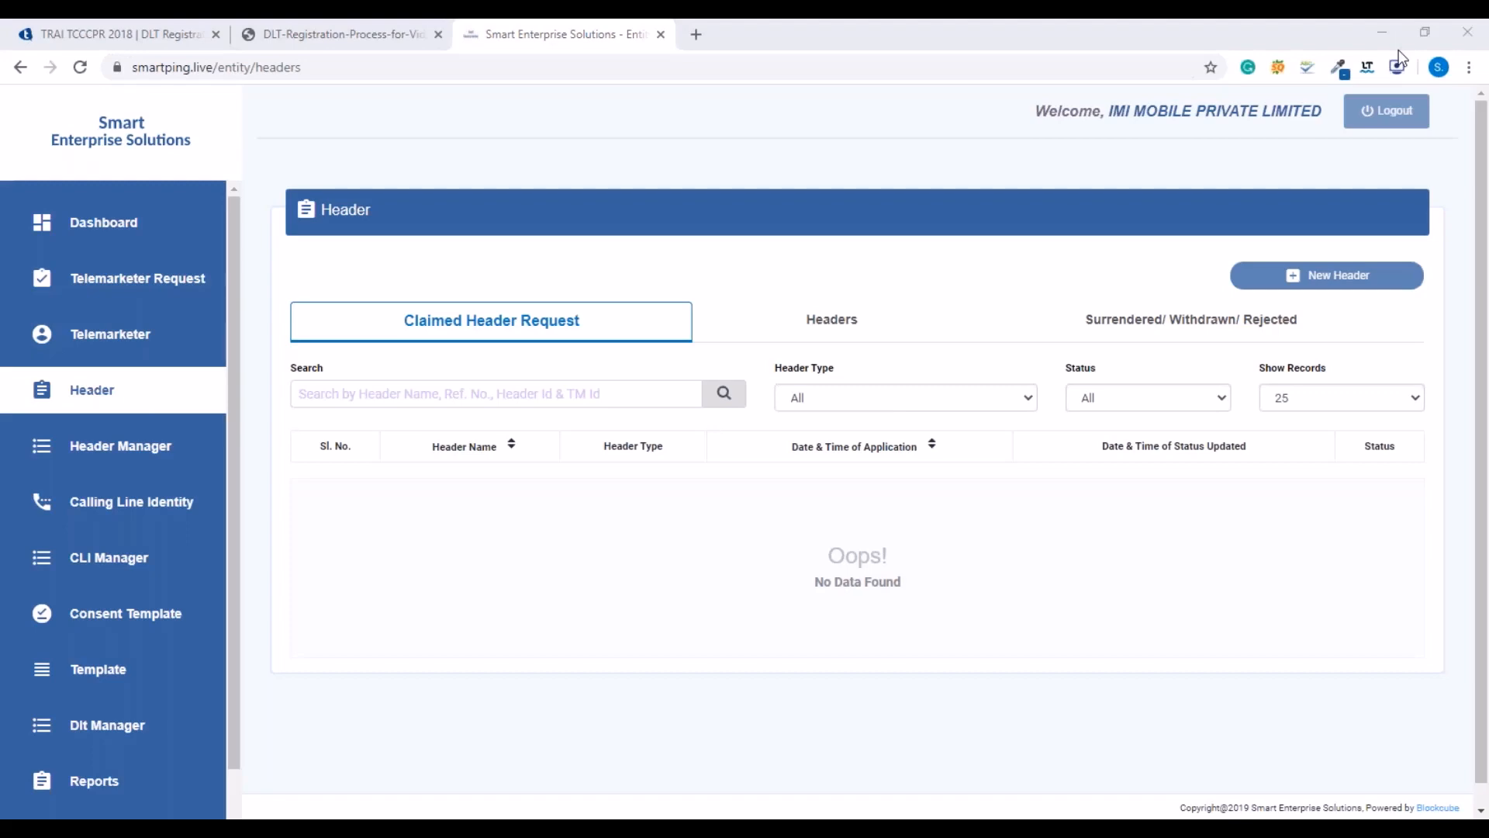
- Start a new single header with header type Other and enter DLTREG as the header name
left_click(1338, 279)
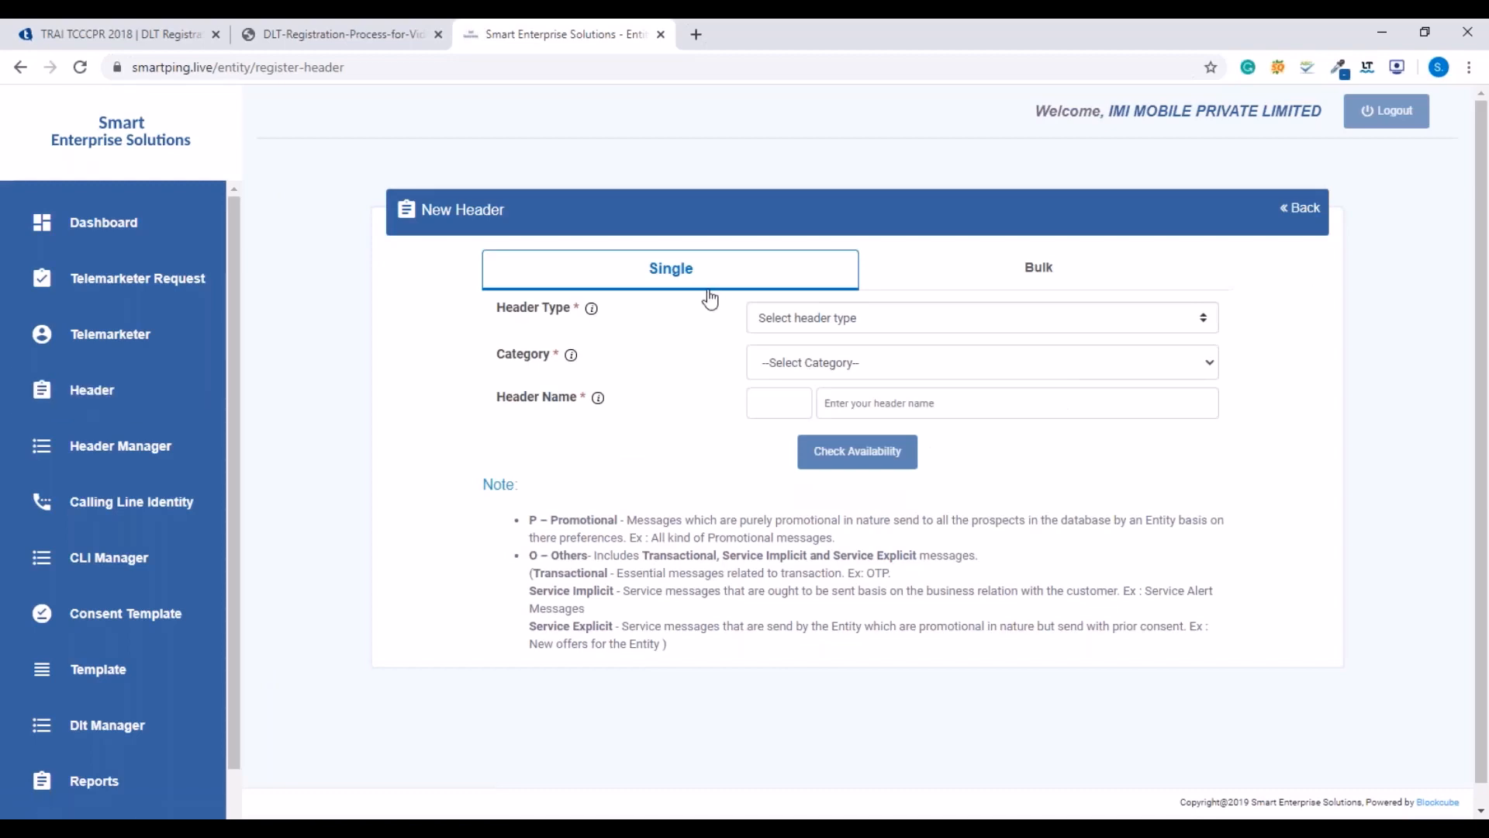
left_click(835, 321)
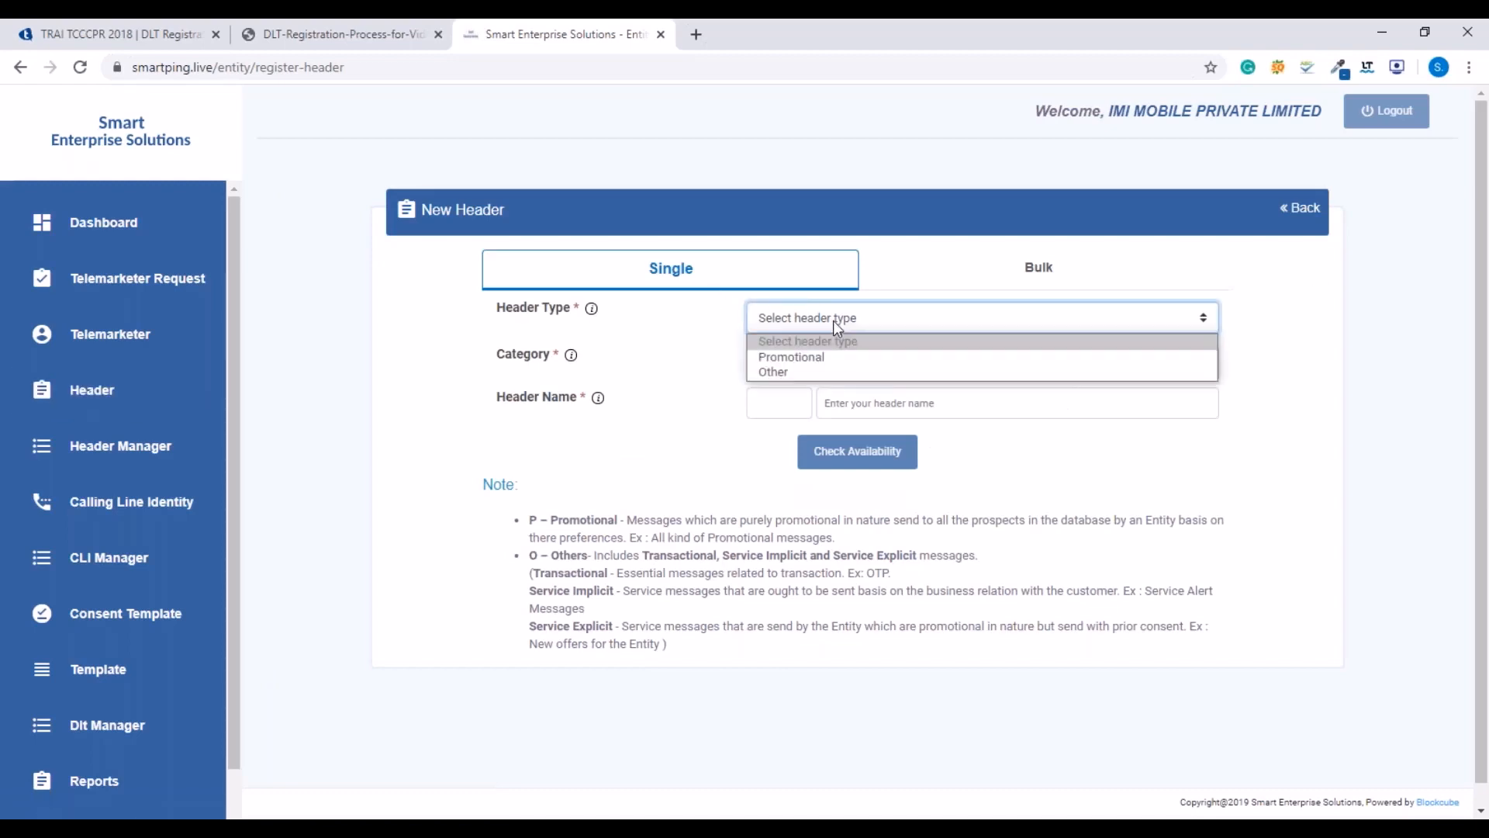
left_click(814, 372)
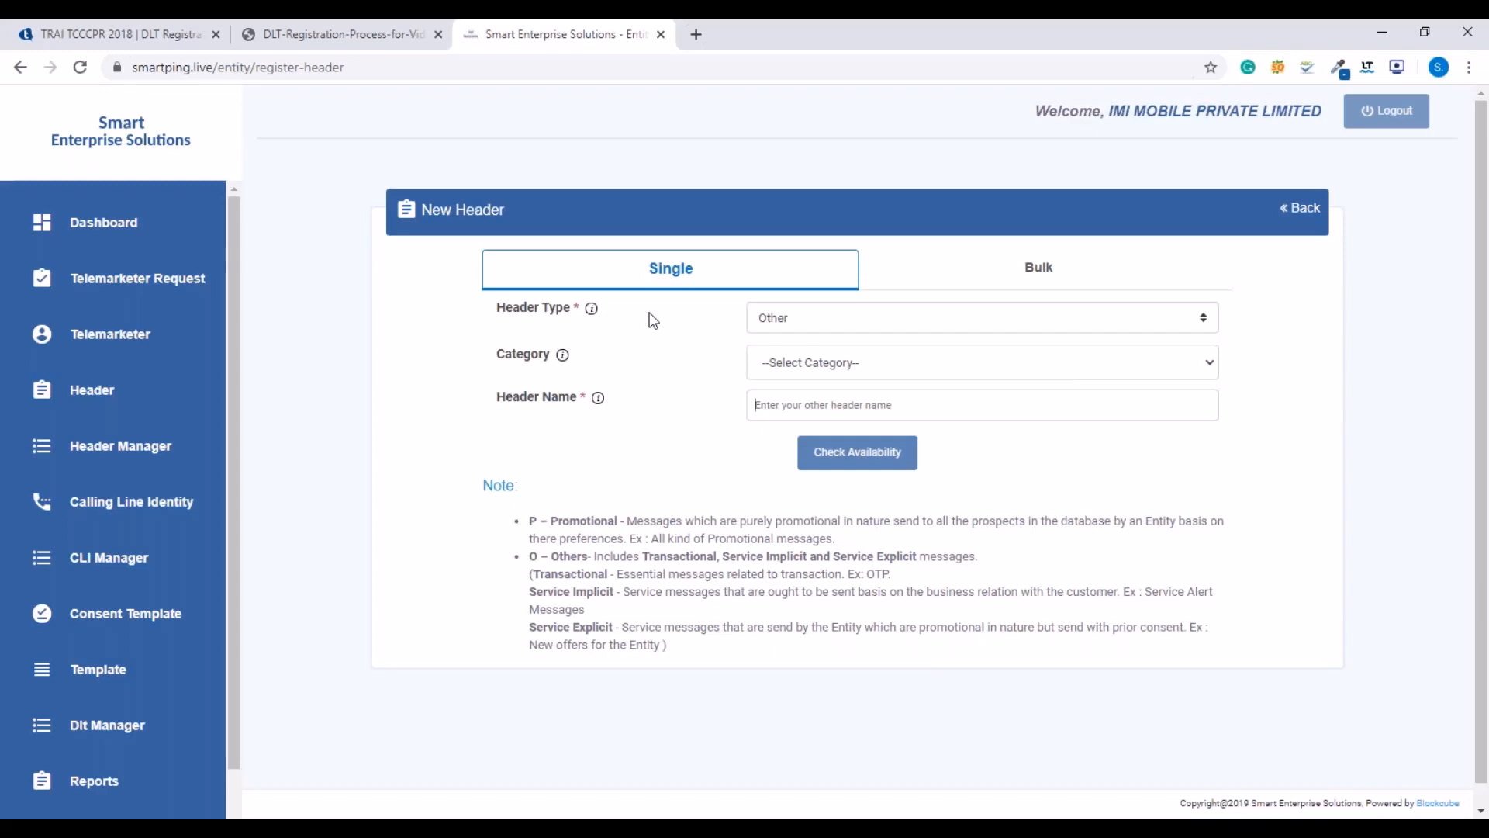
type("DL")
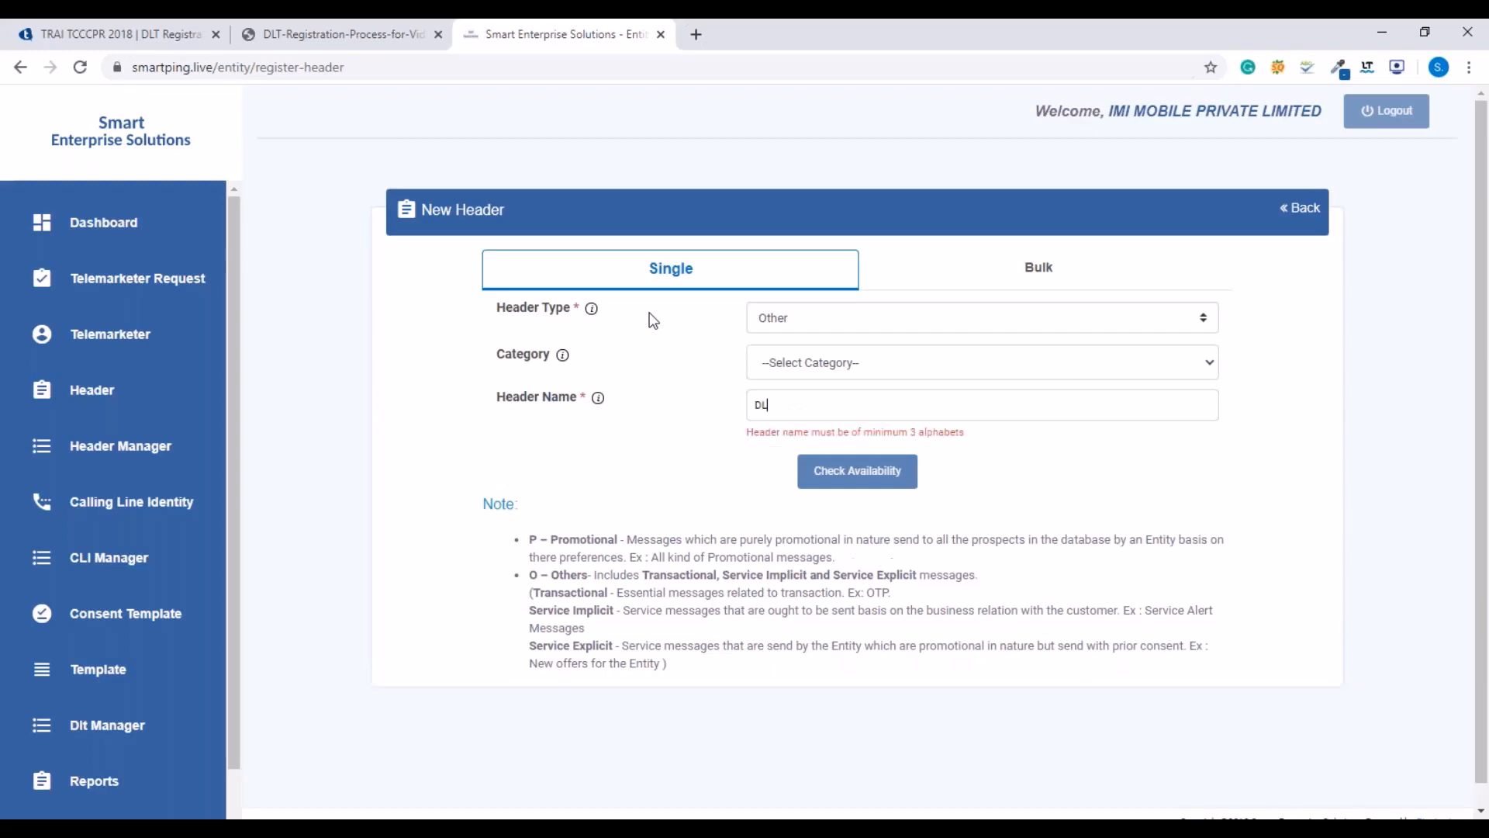
type("TRE")
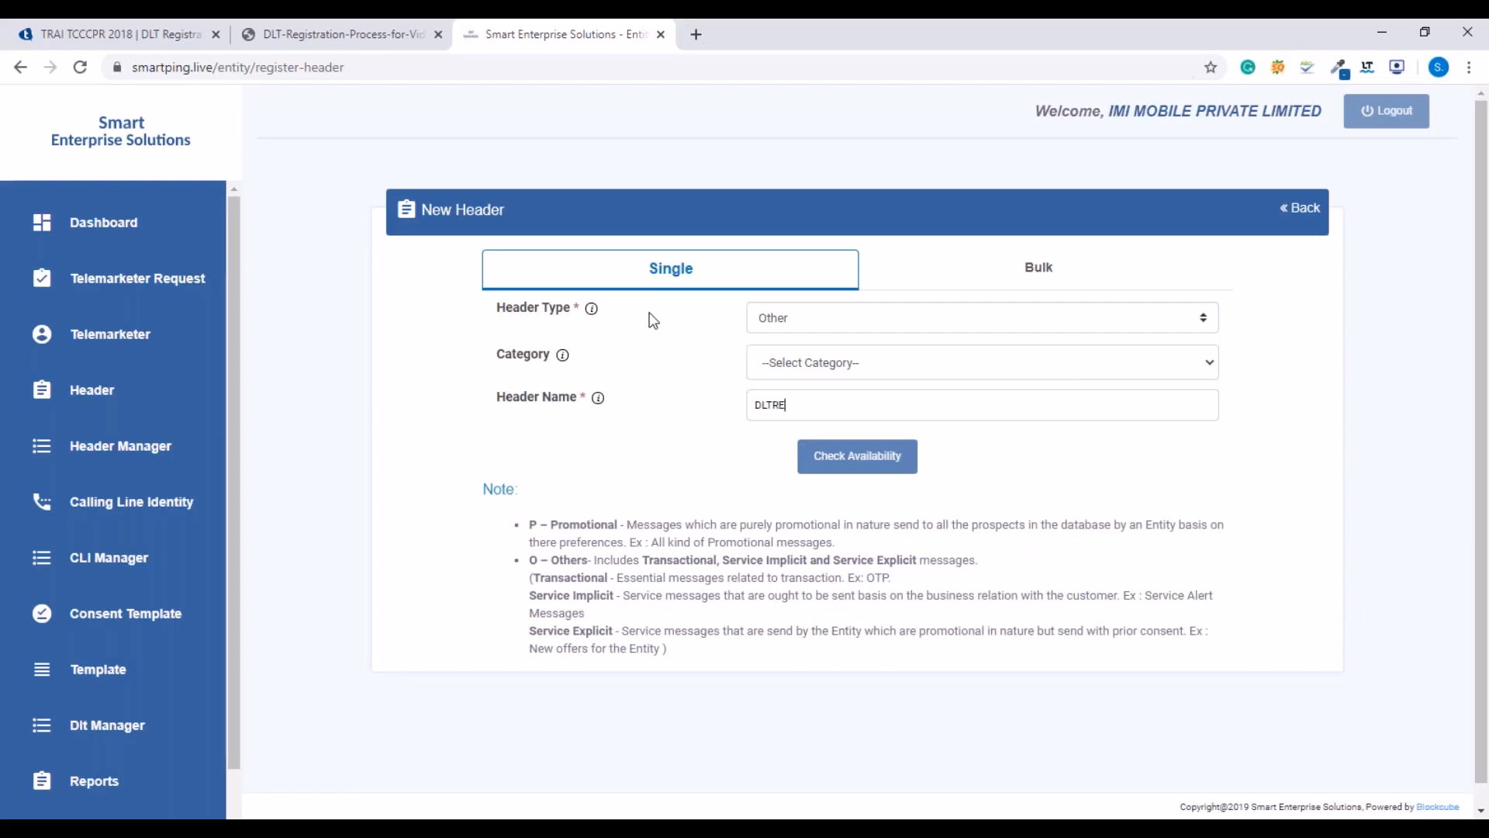
type("G")
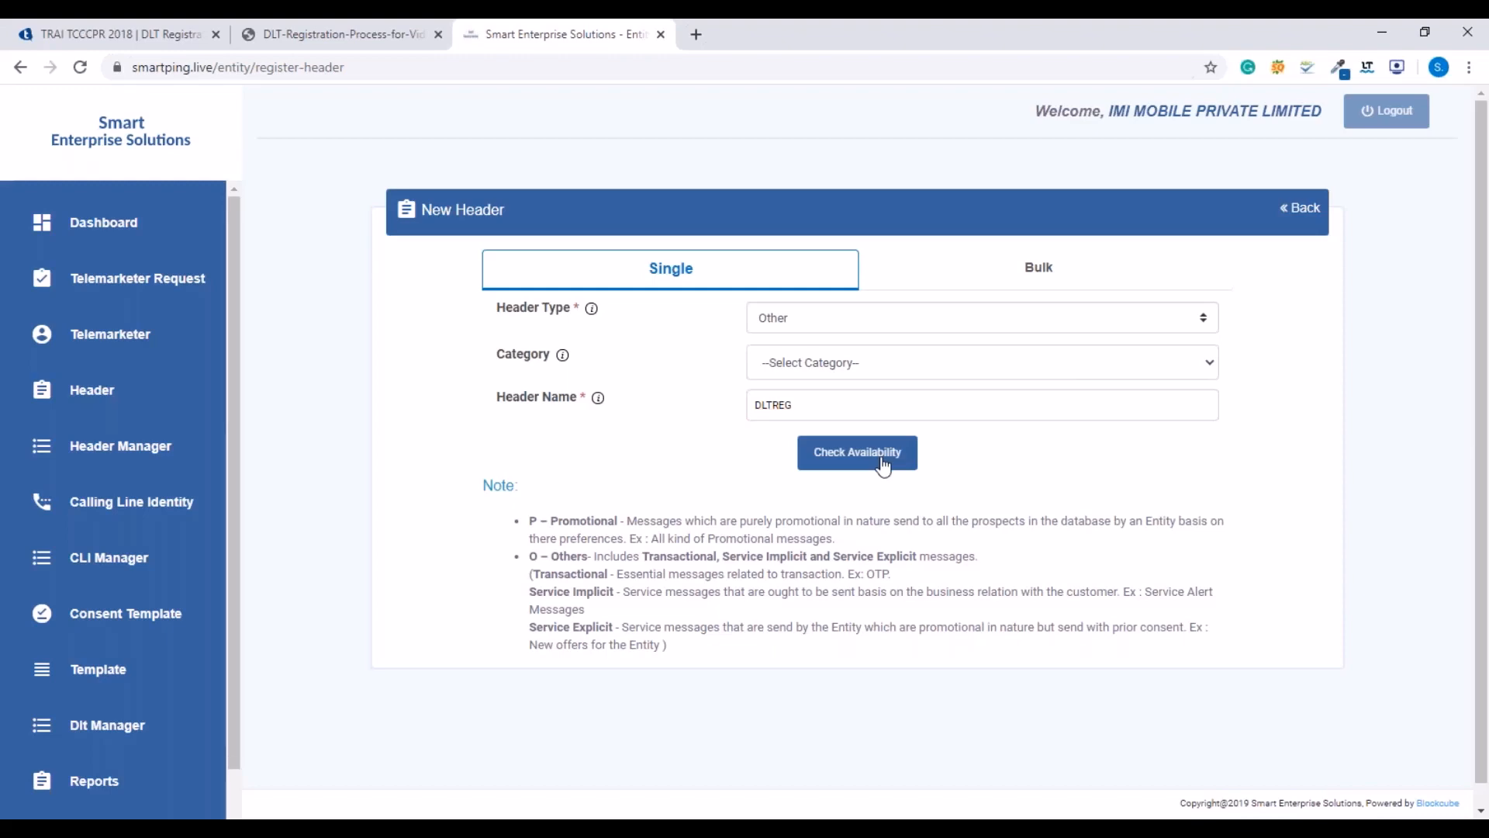
- Check the availability of the header name DLTREG and dismiss the header registration form without submitting it
left_click(857, 452)
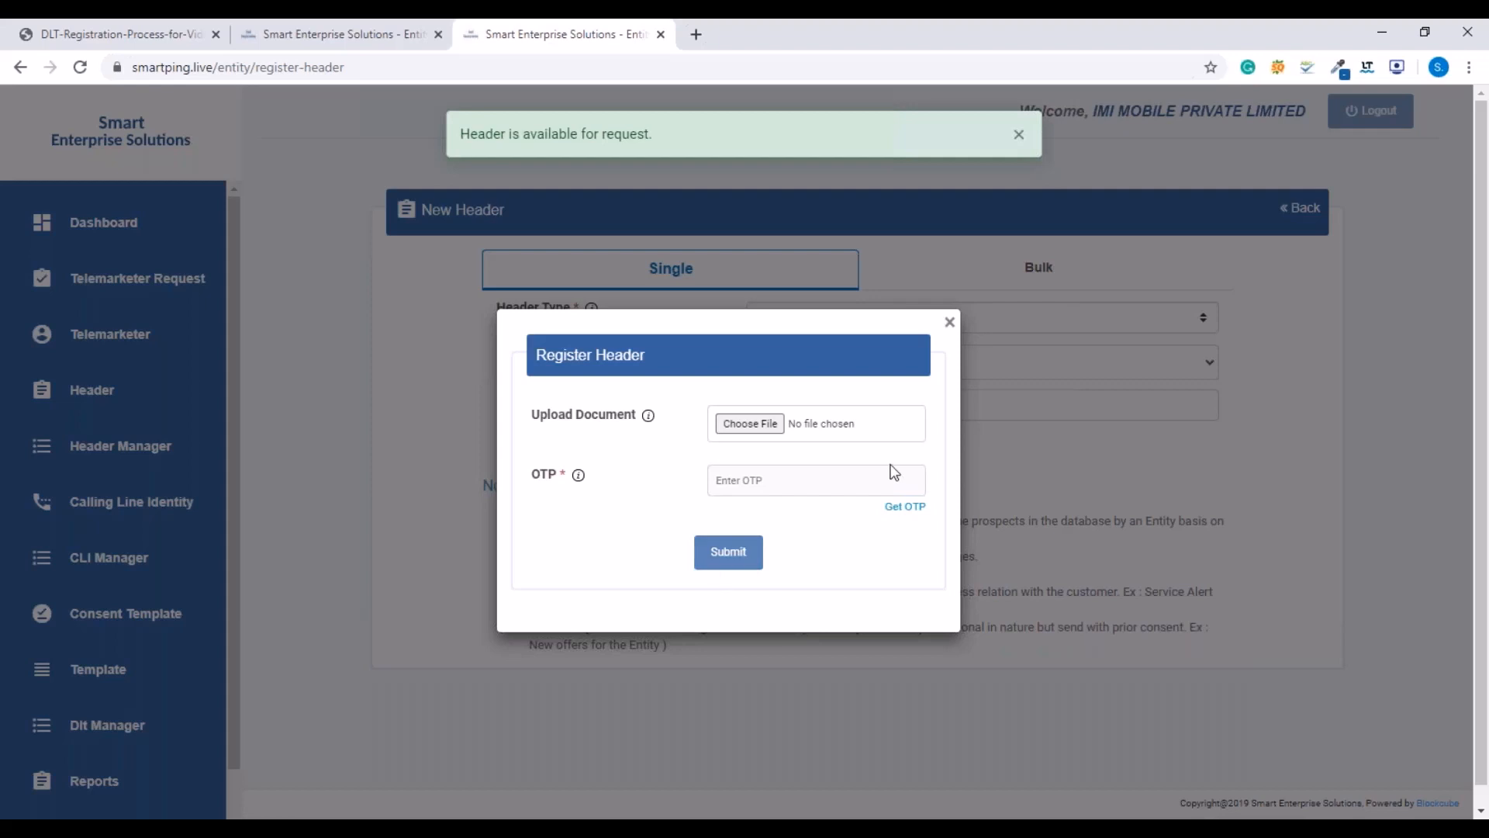
left_click(950, 323)
- Set the new header's type to Promotional and its category to Communication/Broadcasting/Entertainment/IT
left_click(930, 321)
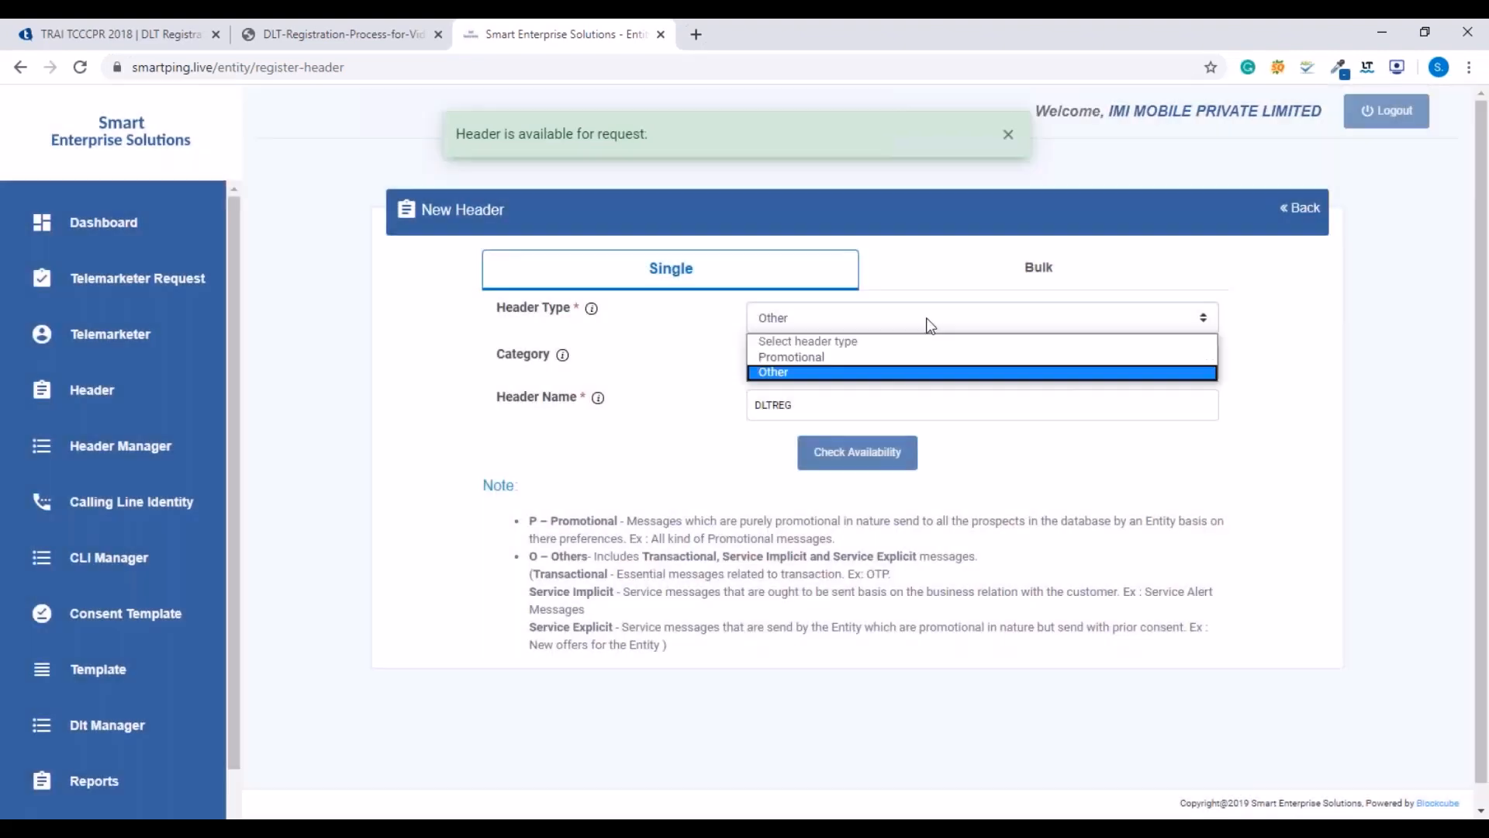
left_click(898, 357)
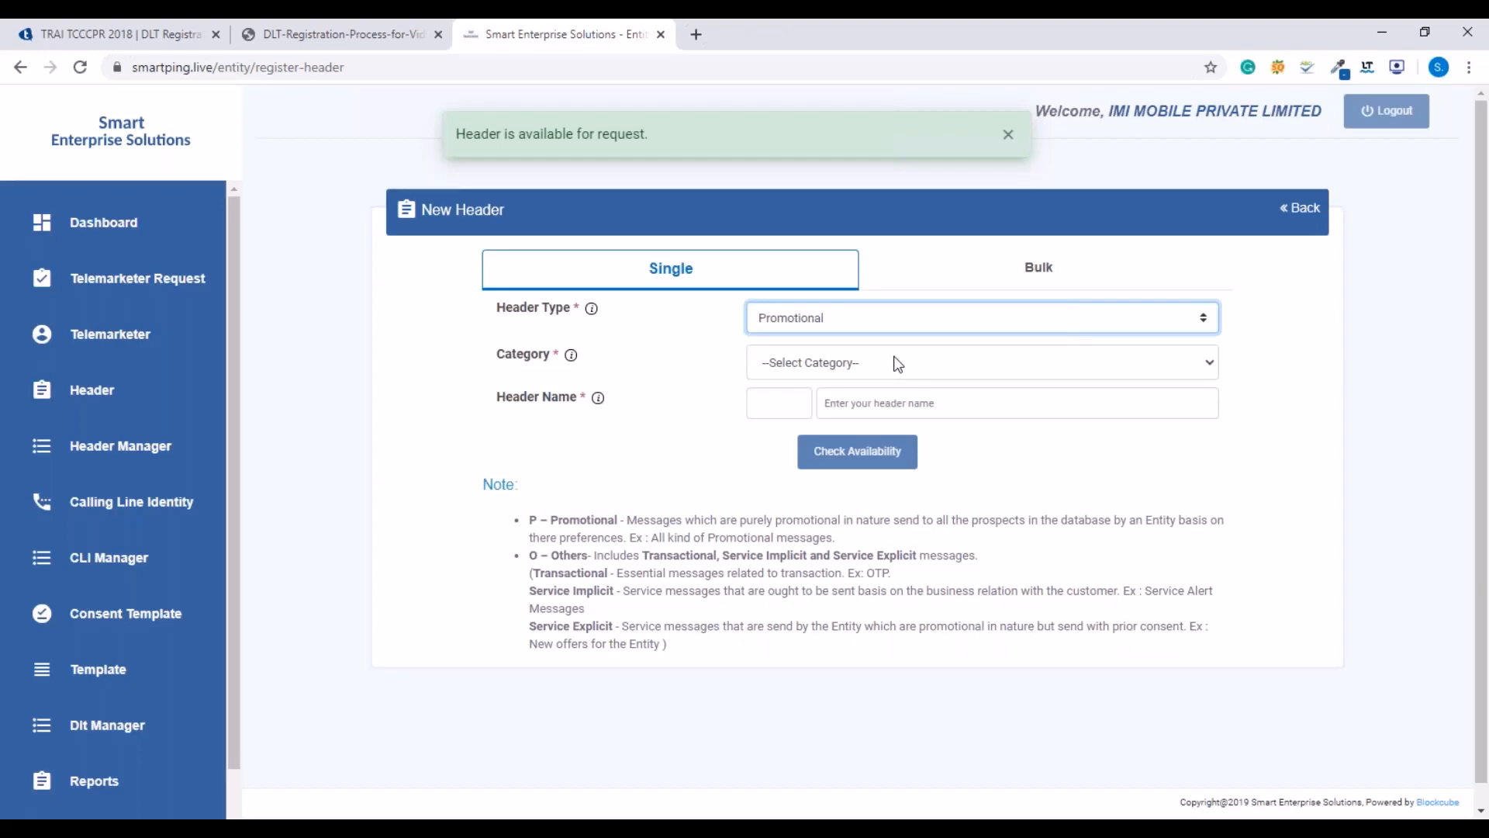
left_click(805, 365)
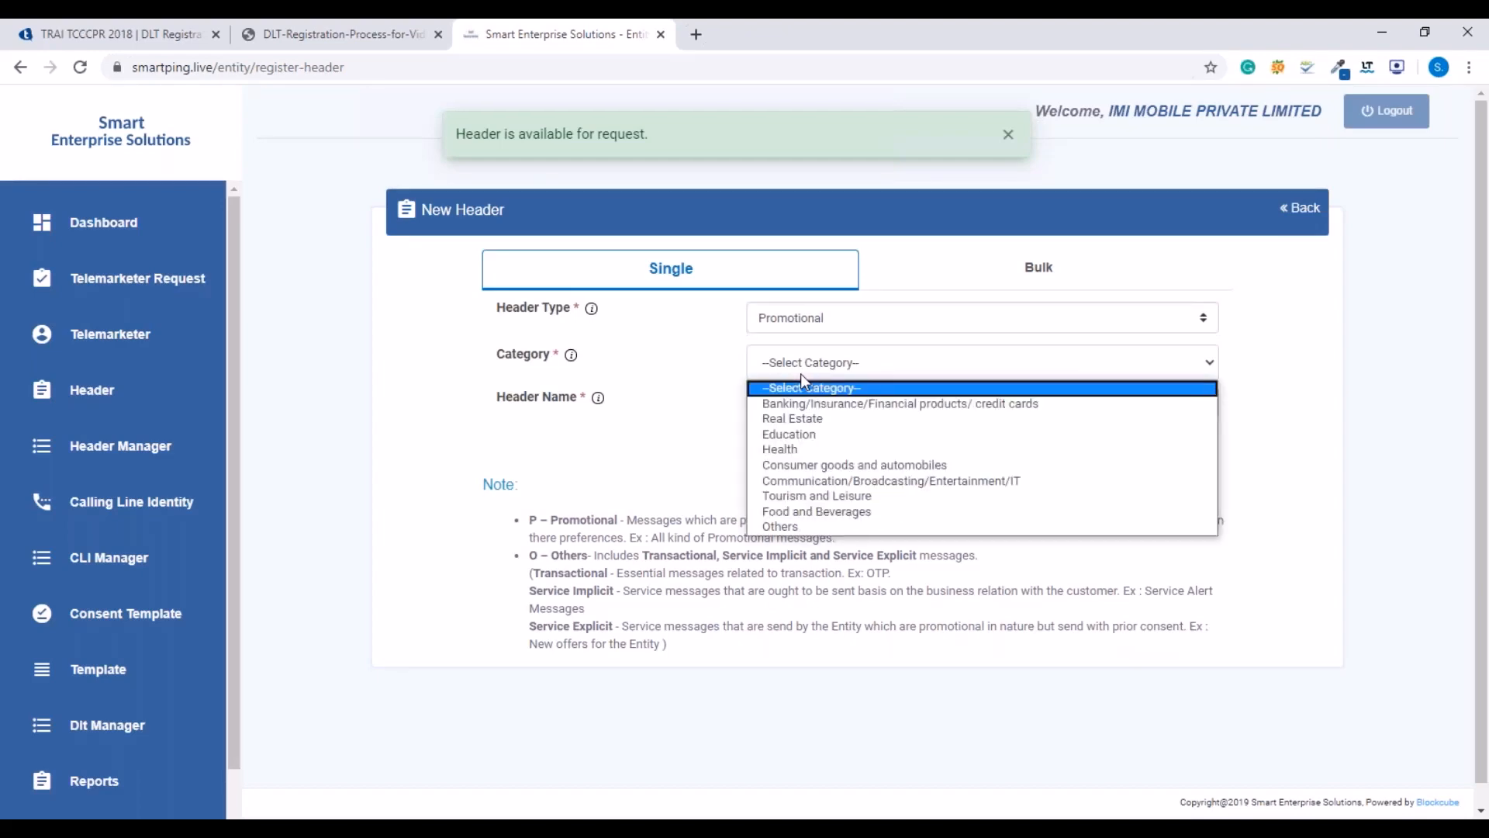
left_click(835, 482)
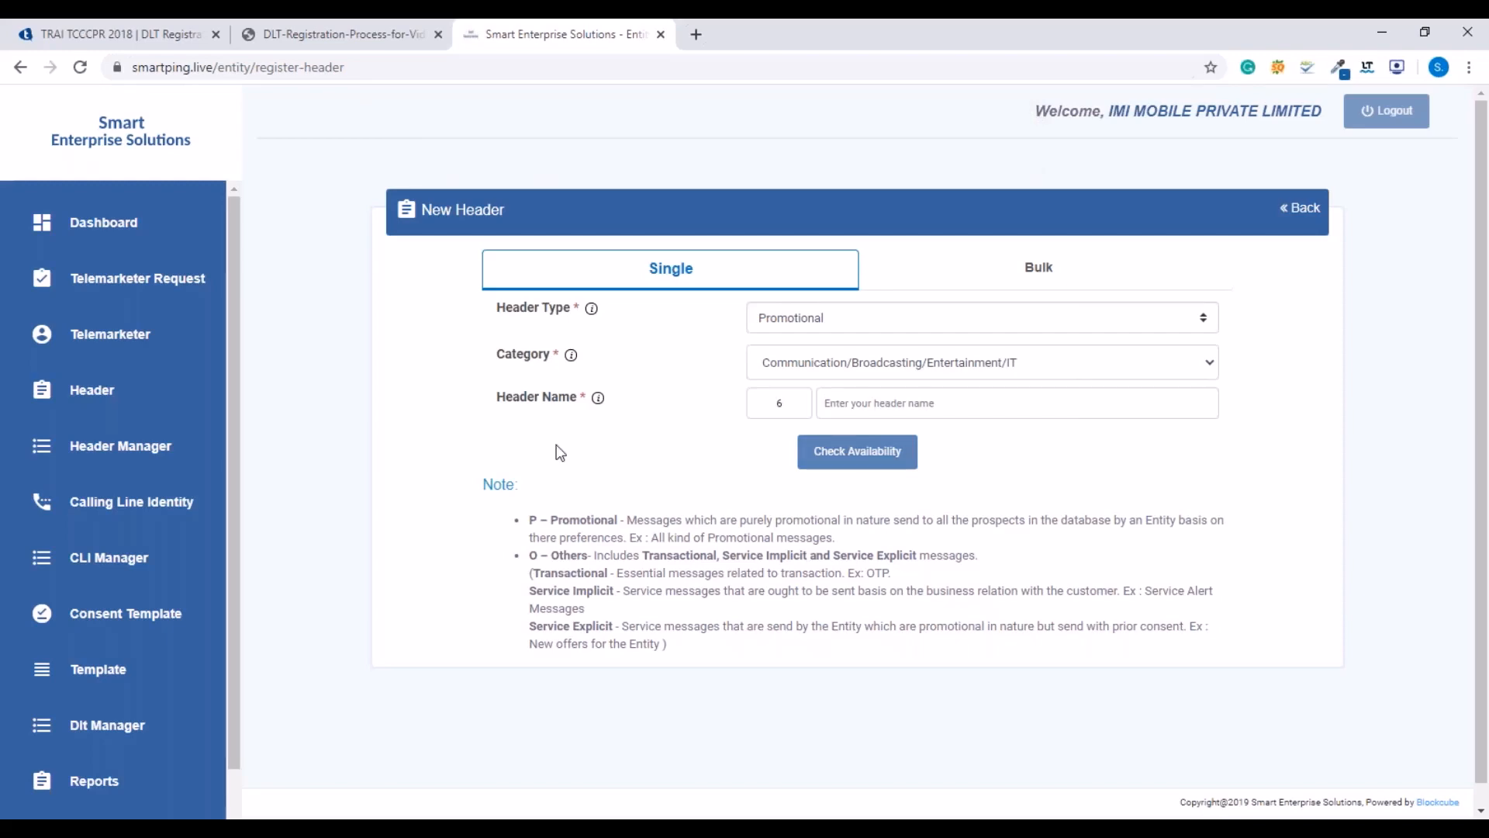
- Open a telemarketer request and copy the telemarketer ID from step 6 of the Videocon registration guide
left_click(86, 286)
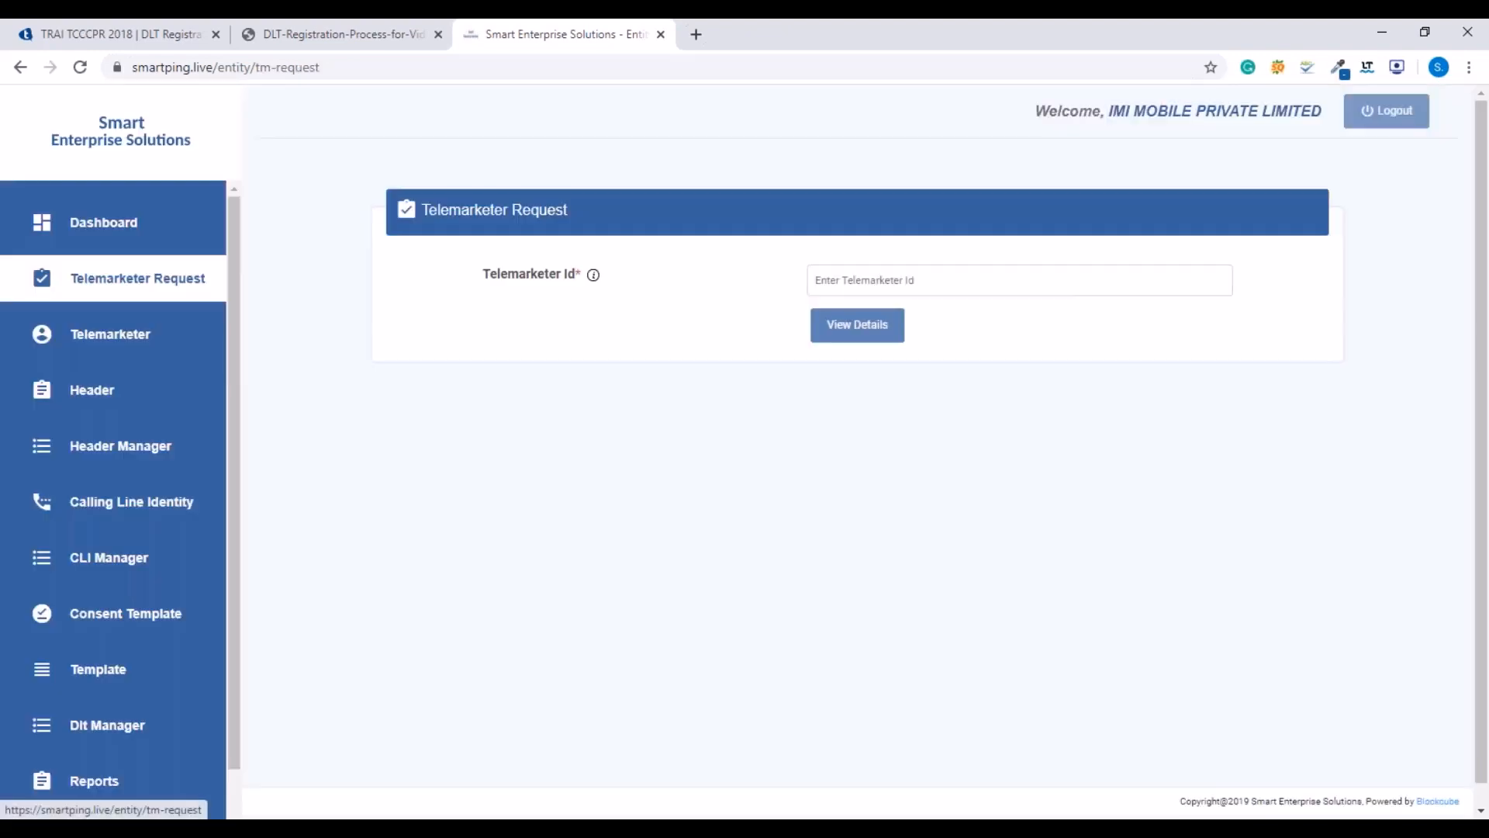
left_click(857, 280)
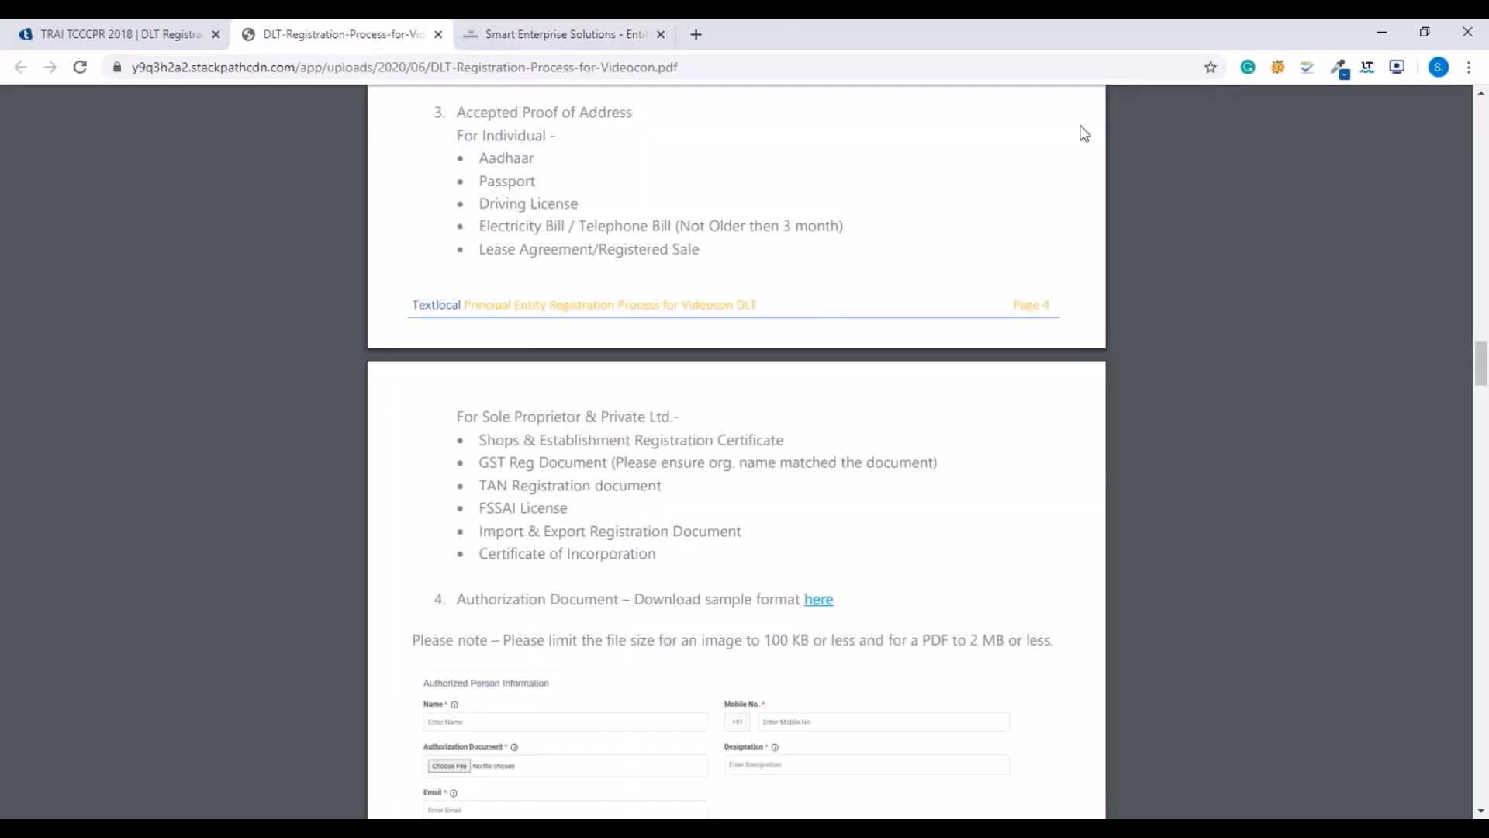
left_click_drag(1482, 363, 1486, 132)
scroll(967, 702, "down", 1)
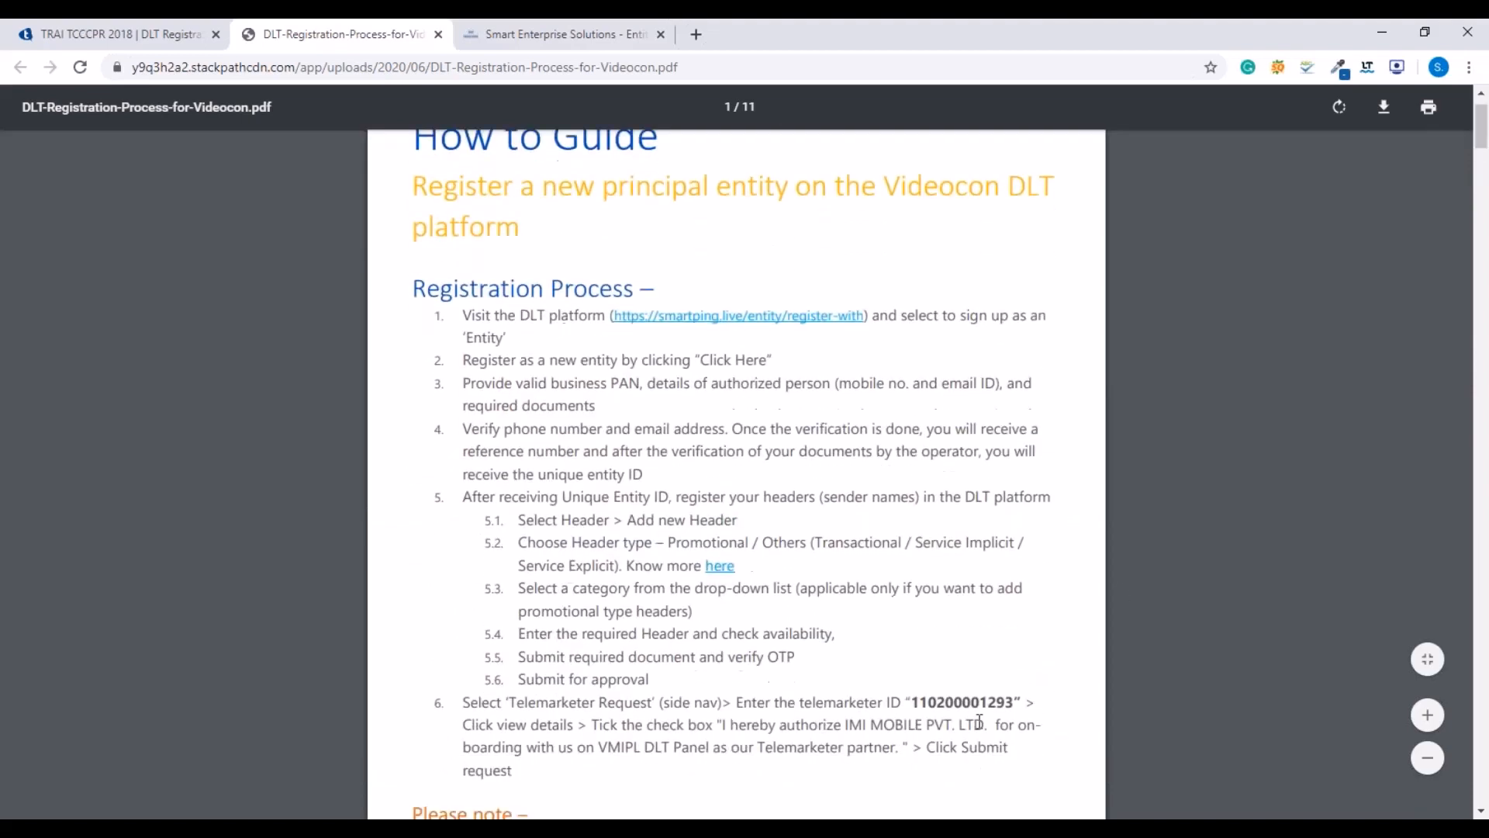
double_click(967, 702)
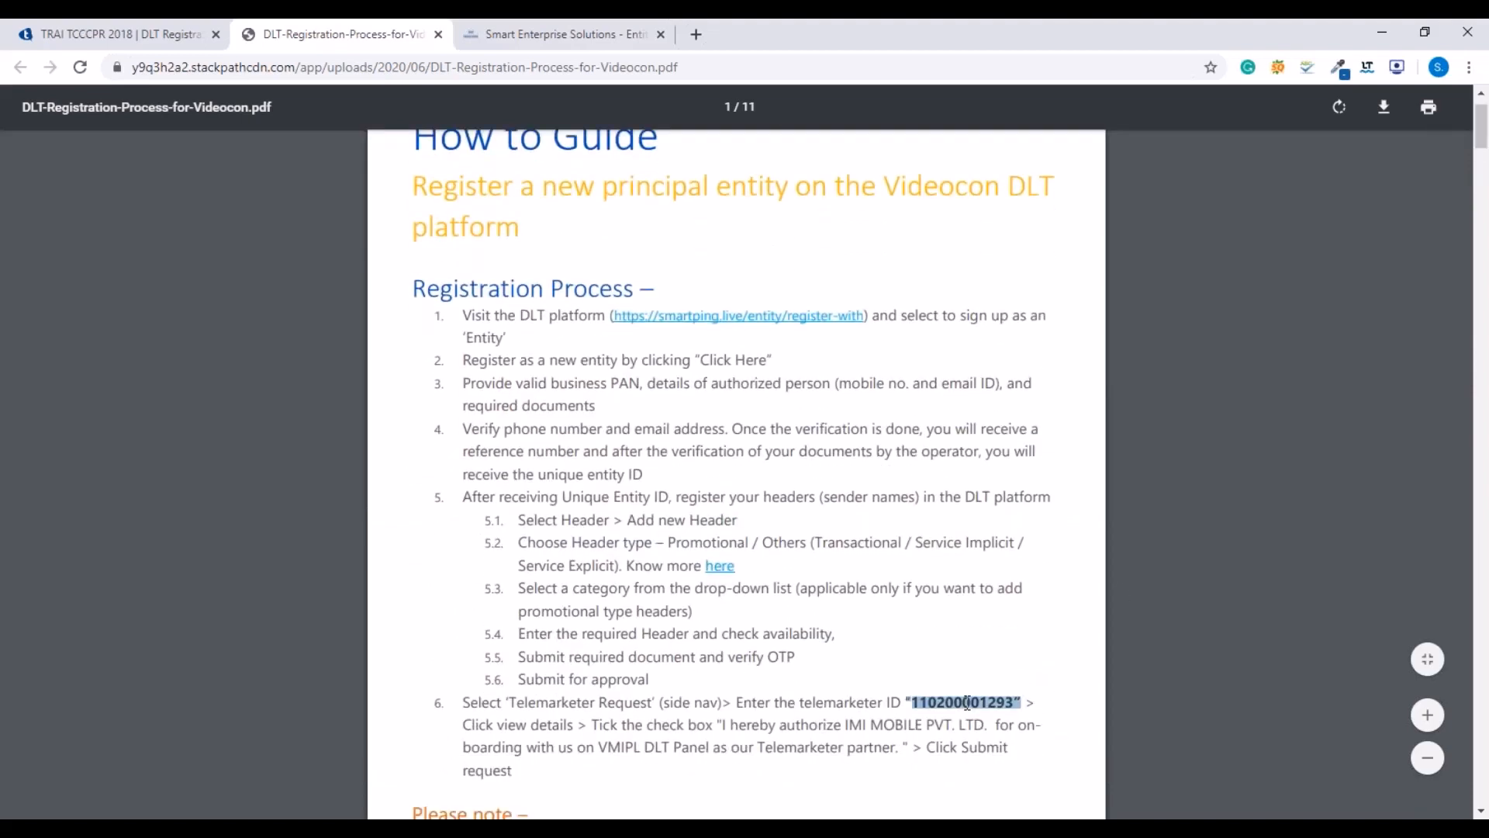
- Look up the telemarketer in the request form with the copied ID, without quotation marks, and authorize it for on-boarding as telemarketer partner
left_click(545, 34)
left_click(849, 281)
key("ctrl+v")
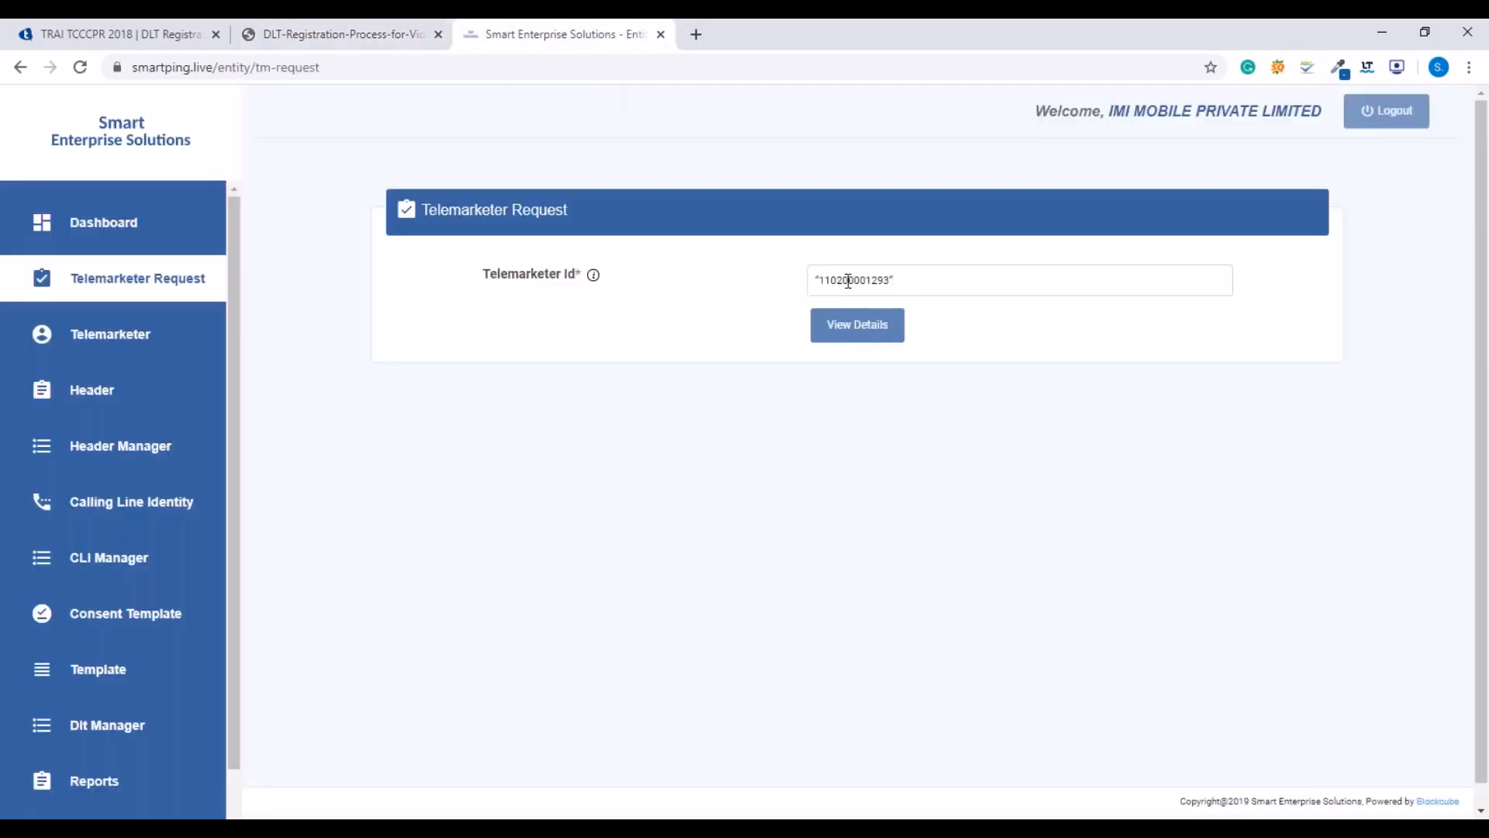
key("Delete")
left_click(868, 339)
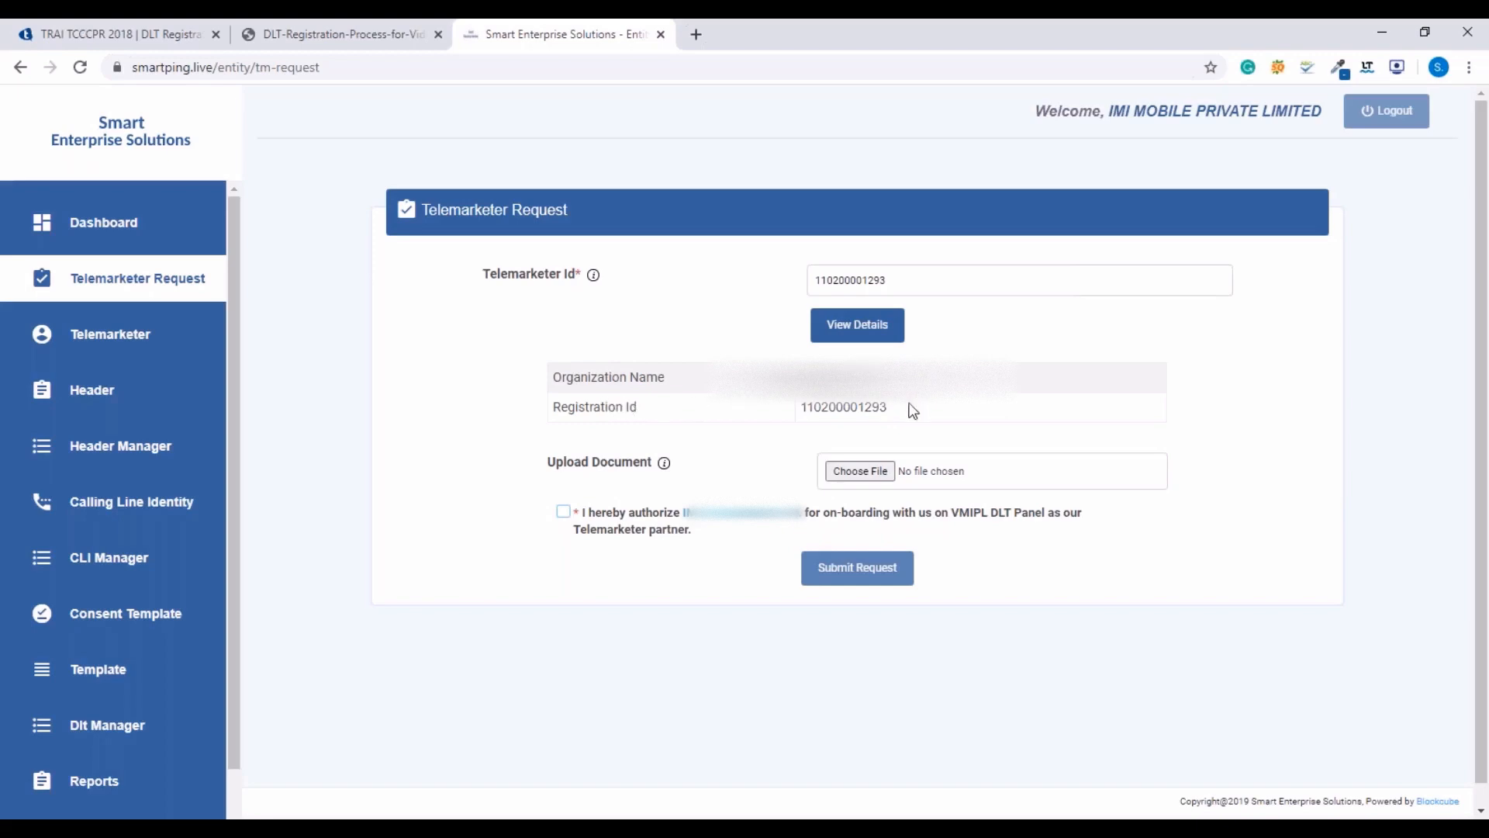
left_click(569, 514)
- Open Textlocal's FAQs and examine the Videocon DLT support contact and the details to send when the Unique Entity ID has not arrived
left_click(61, 31)
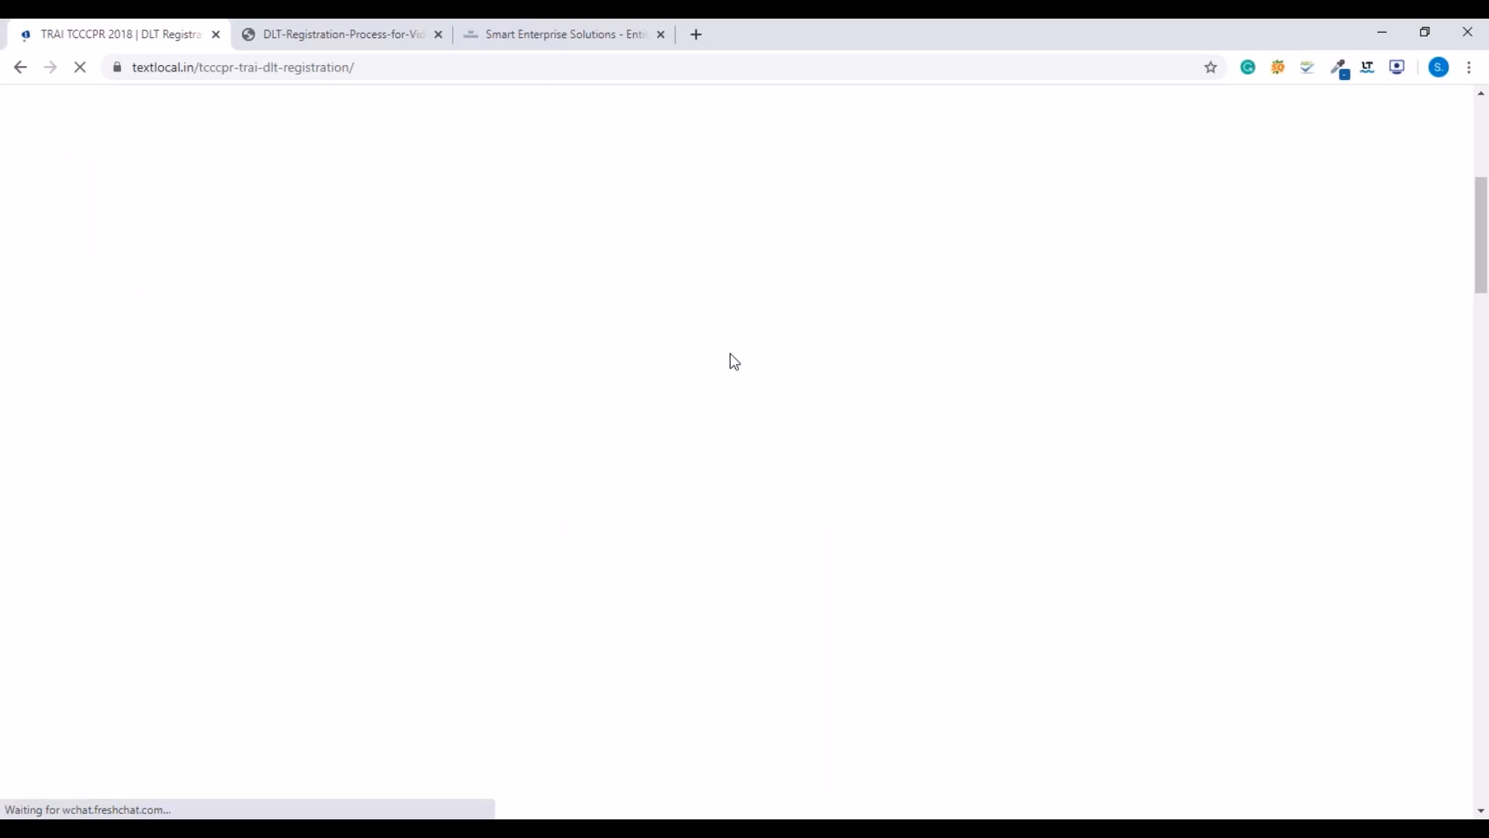
mouse_move(805, 153)
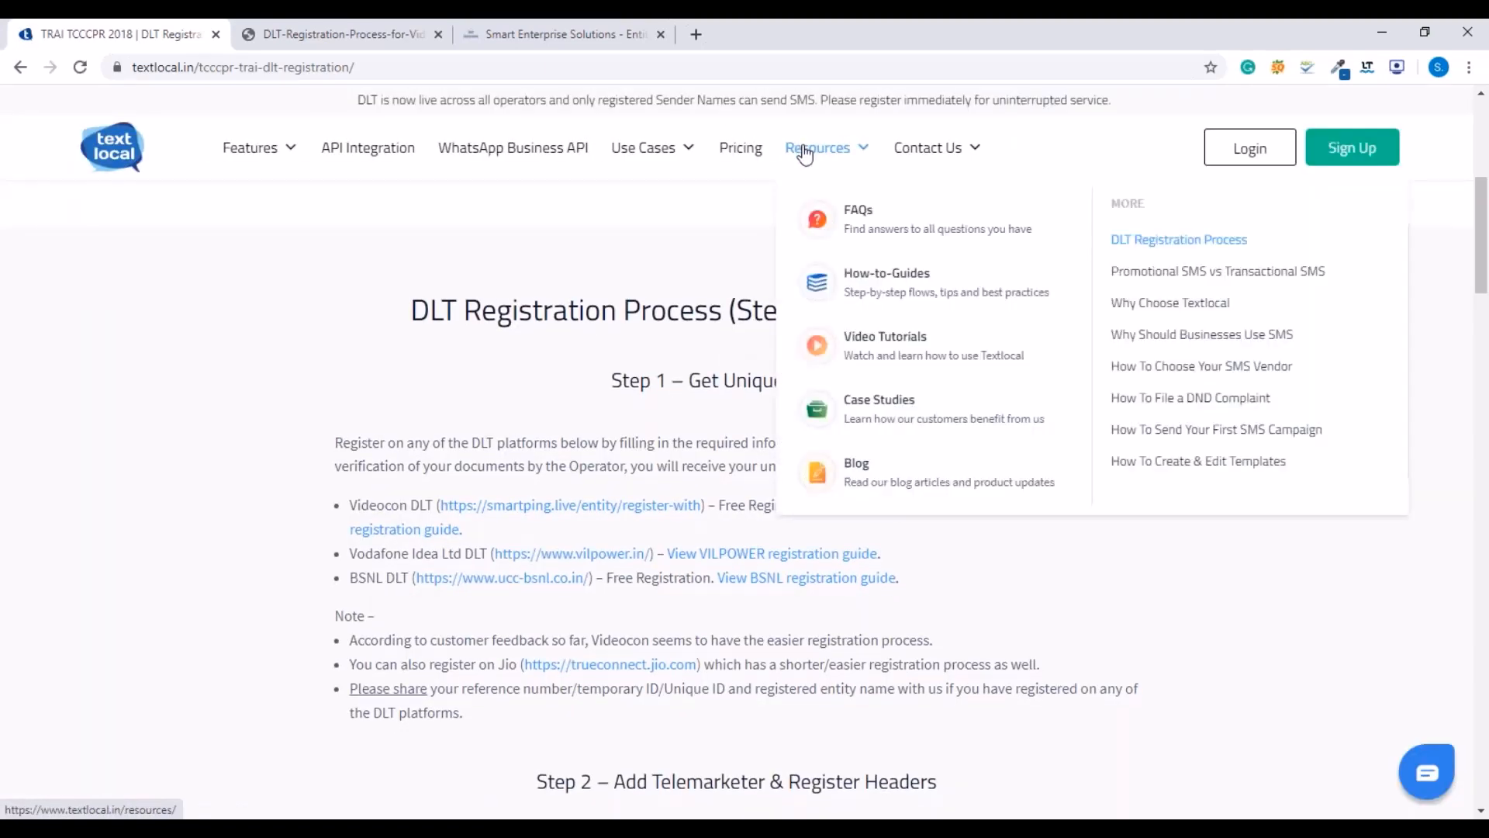
left_click(807, 221)
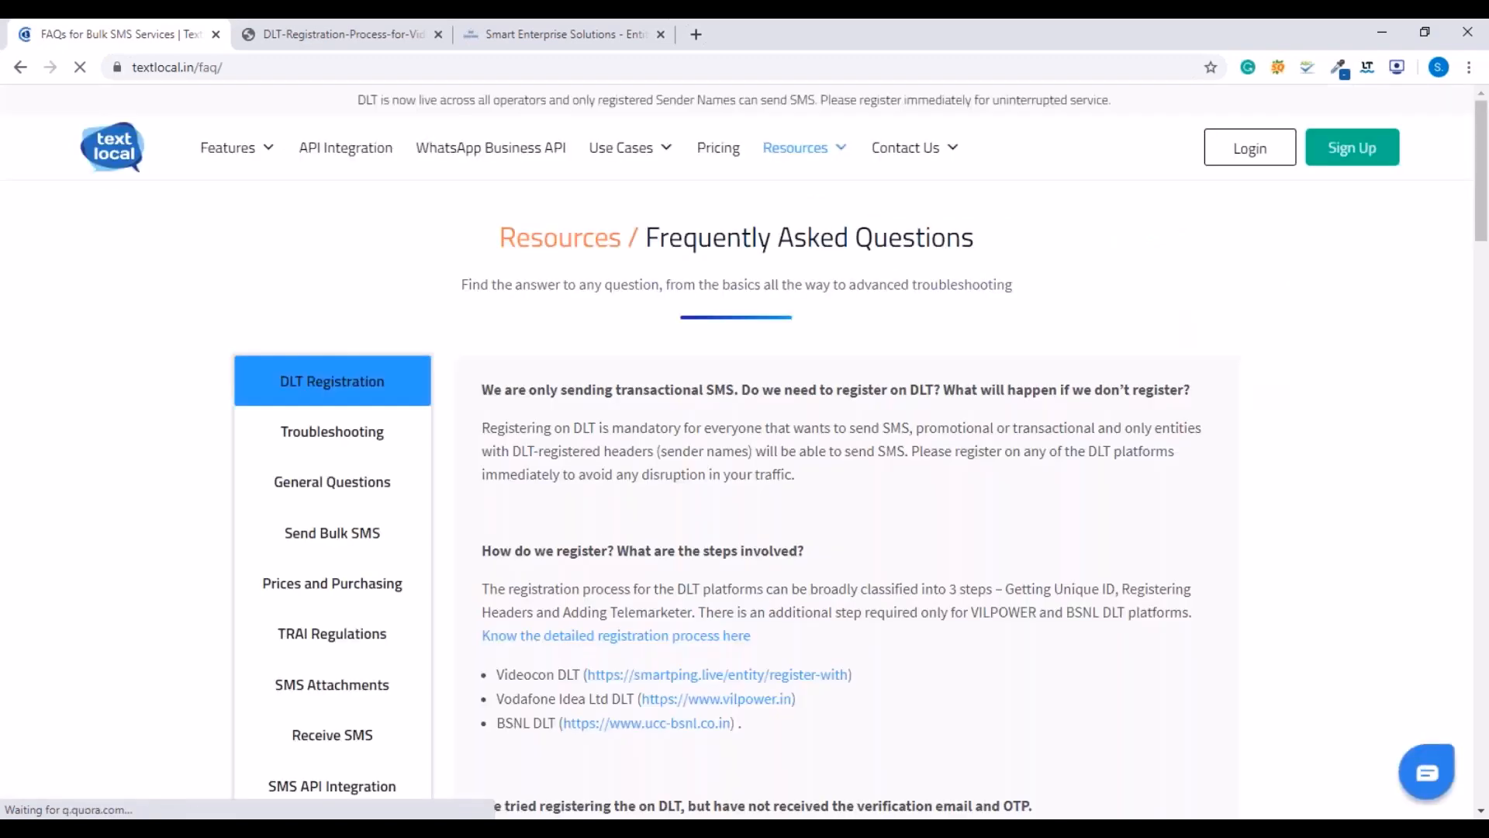
scroll(1255, 264, "down", 9)
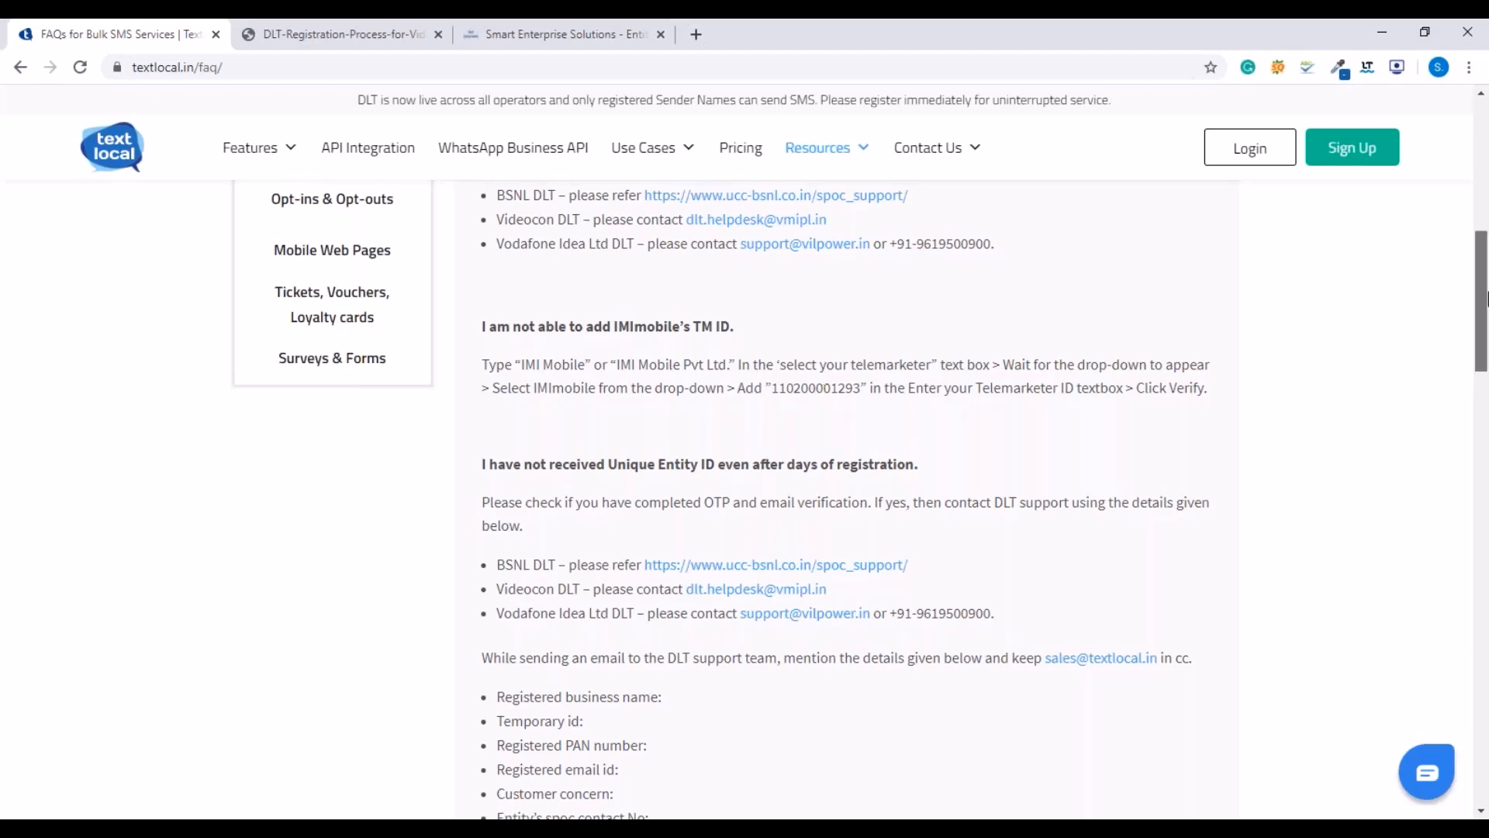
left_click_drag(1486, 299, 1486, 339)
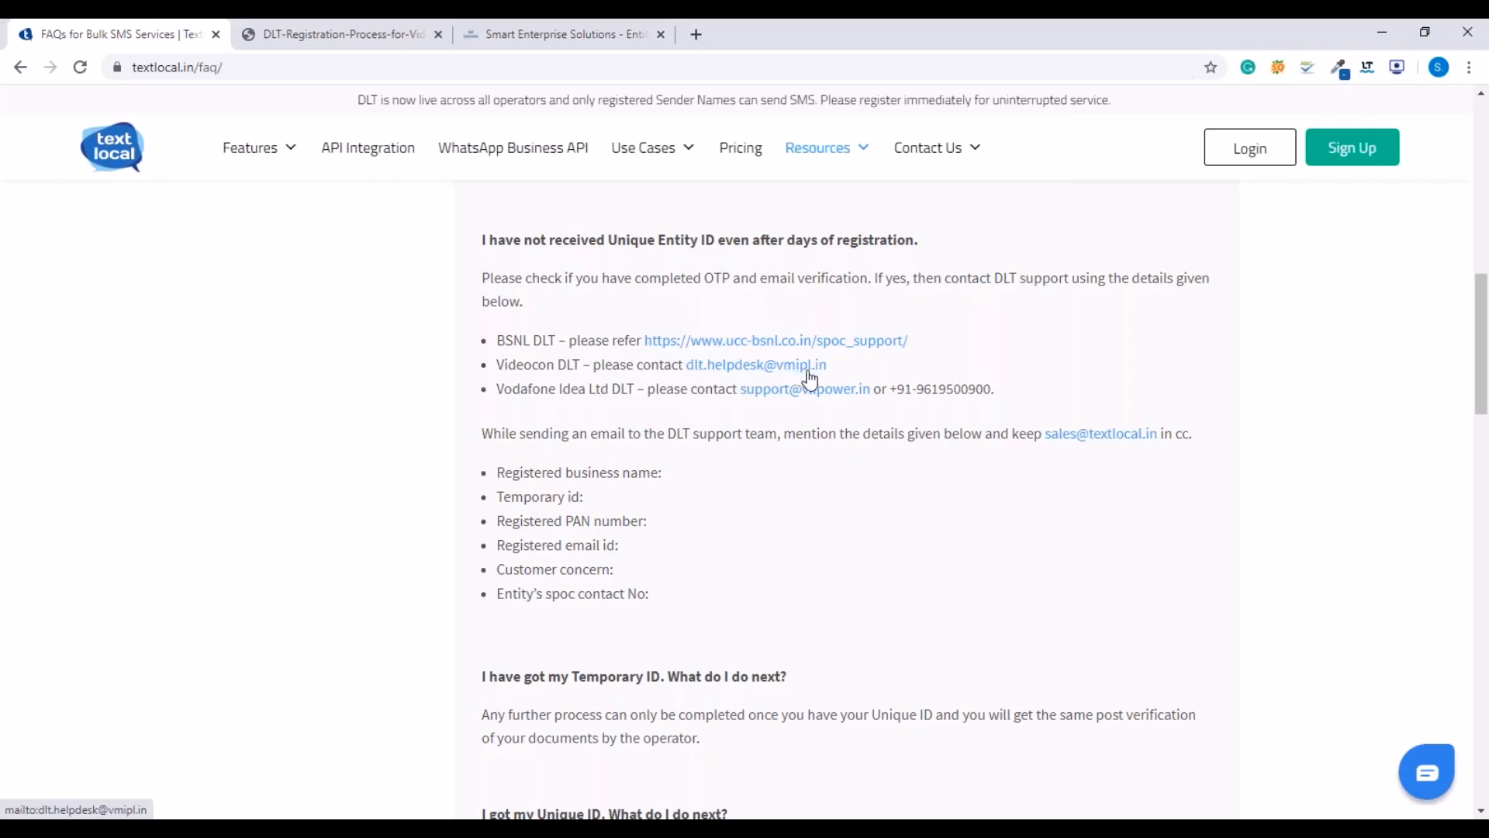
left_click_drag(831, 371, 685, 377)
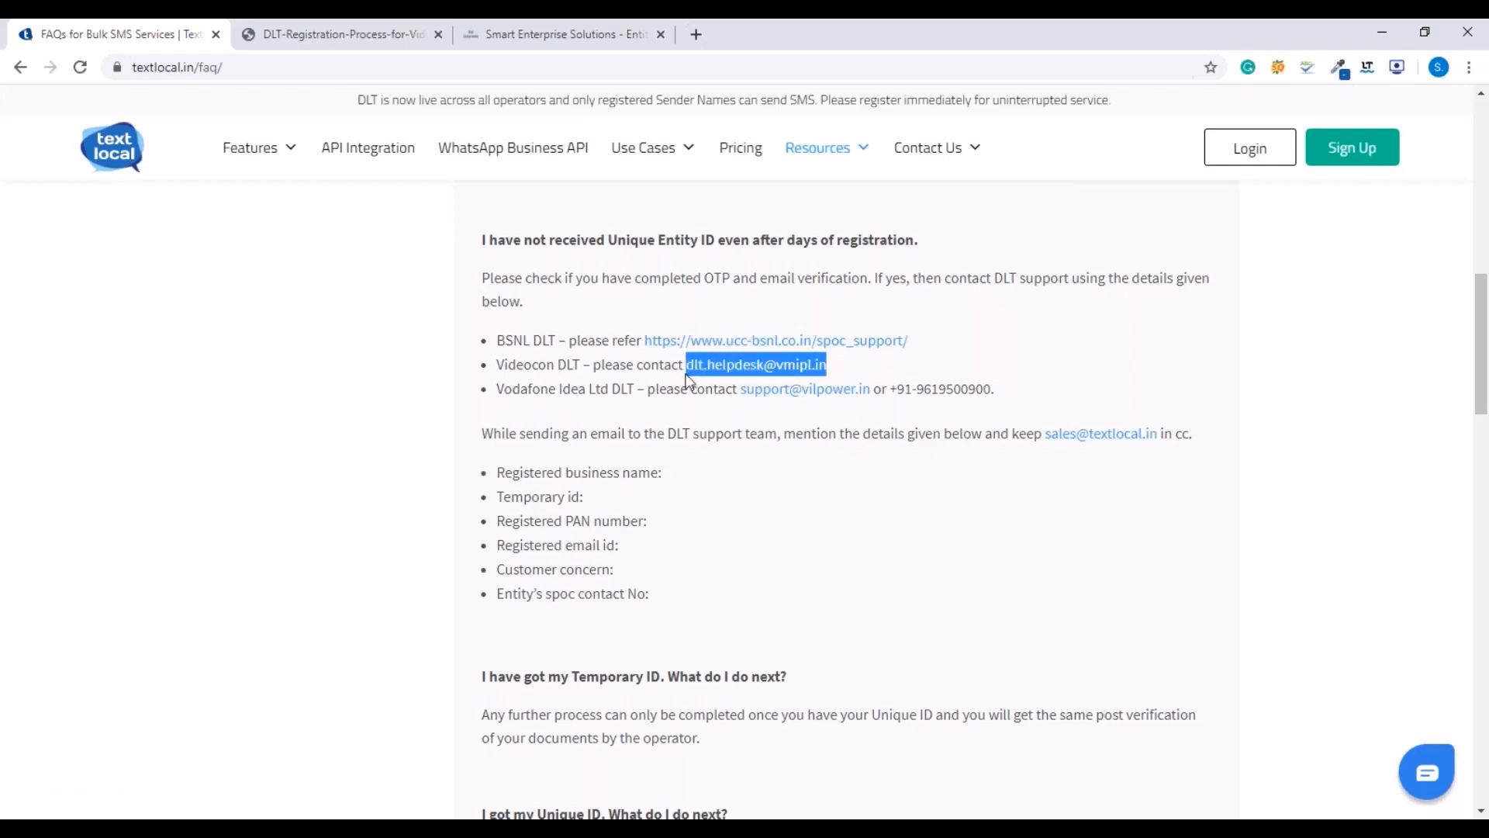
left_click_drag(497, 468, 687, 618)
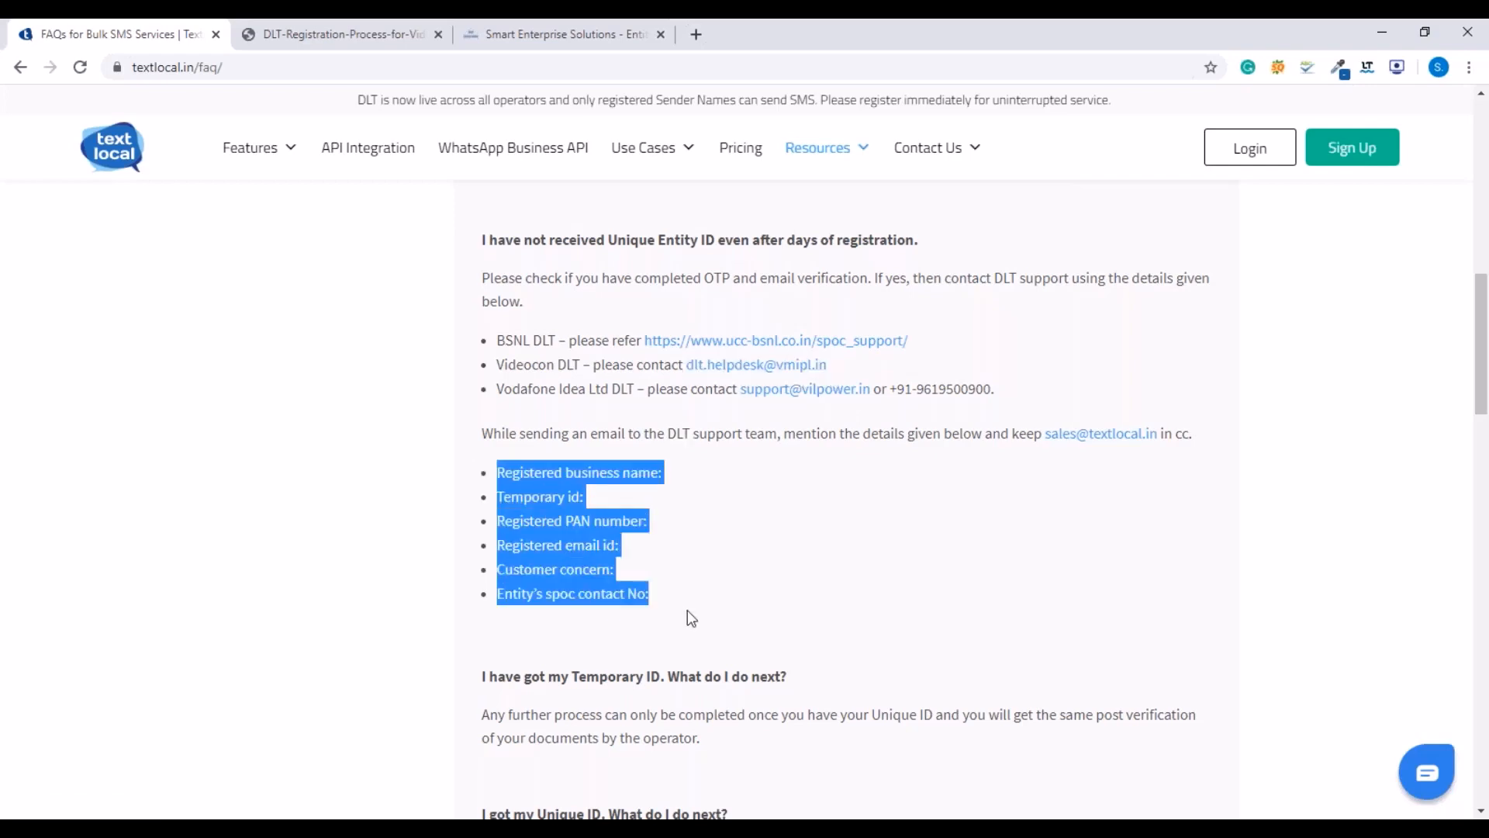